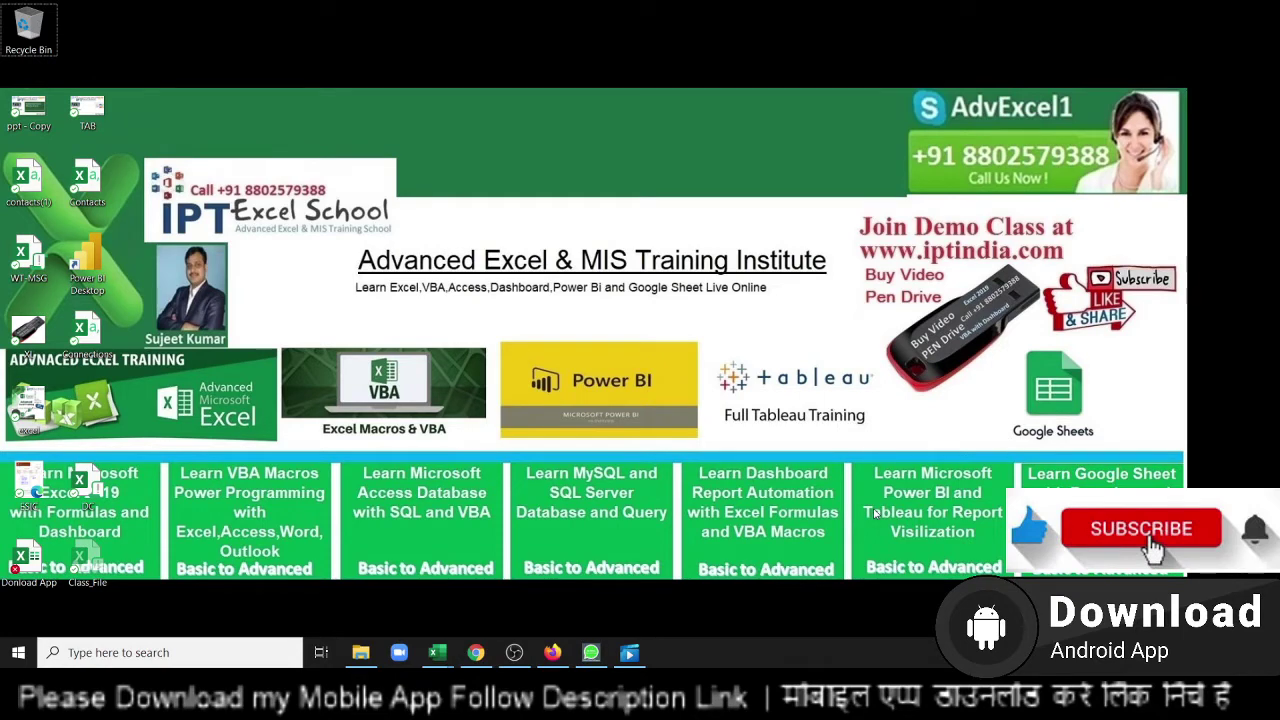
Restore the Chrome window showing the WhatsApp Web chat with the shared Excel file
{"action": "left_click", "coordinate": [467, 652]}
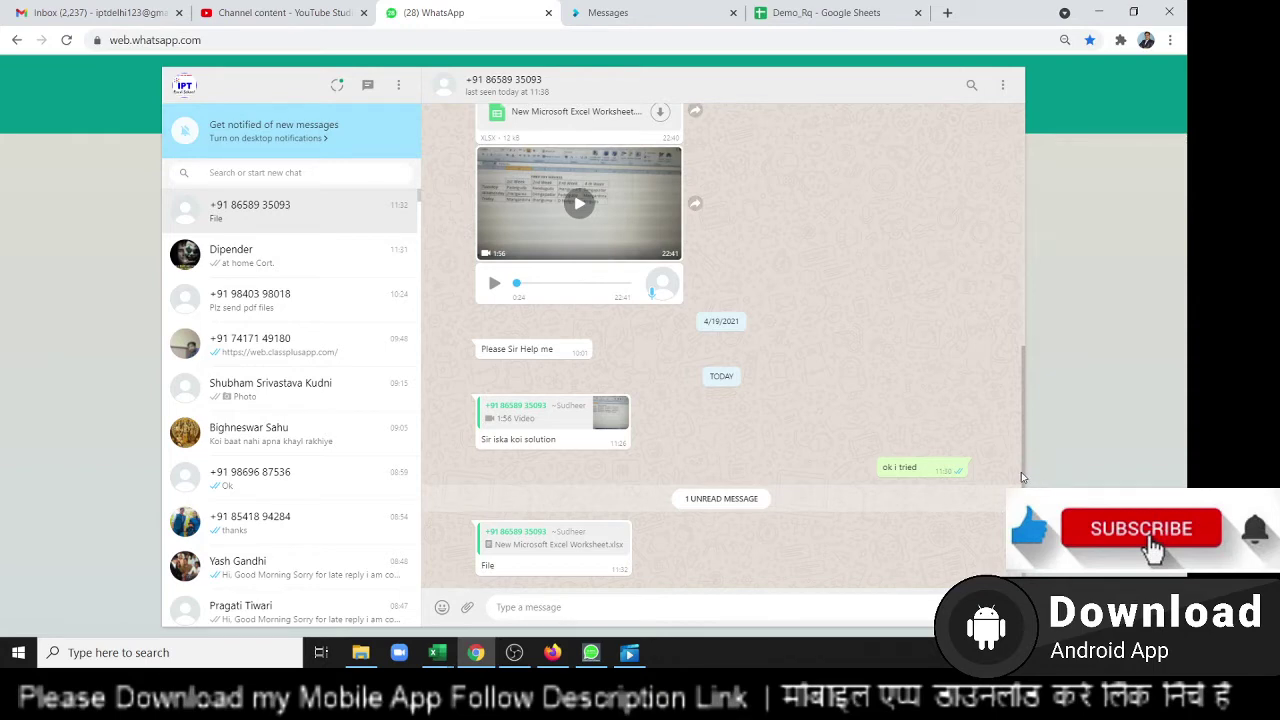
Scroll the chat, play the shared FIXED DAY SERVICES table video, then close the viewer
{"action": "left_click_drag", "start_coordinate": [1021, 471], "coordinate": [1021, 398]}
{"action": "left_click", "coordinate": [925, 308]}
{"action": "left_click_drag", "start_coordinate": [1022, 355], "coordinate": [1023, 335]}
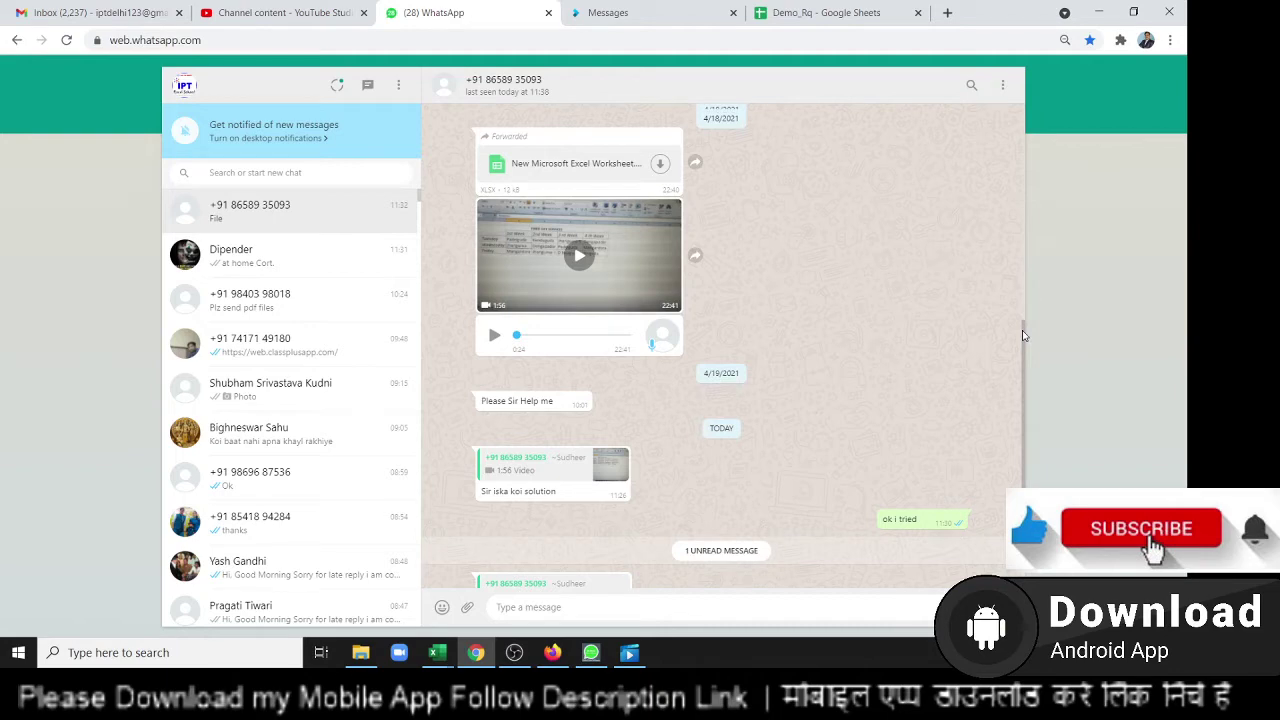
{"action": "left_click_drag", "start_coordinate": [1023, 336], "coordinate": [1008, 403]}
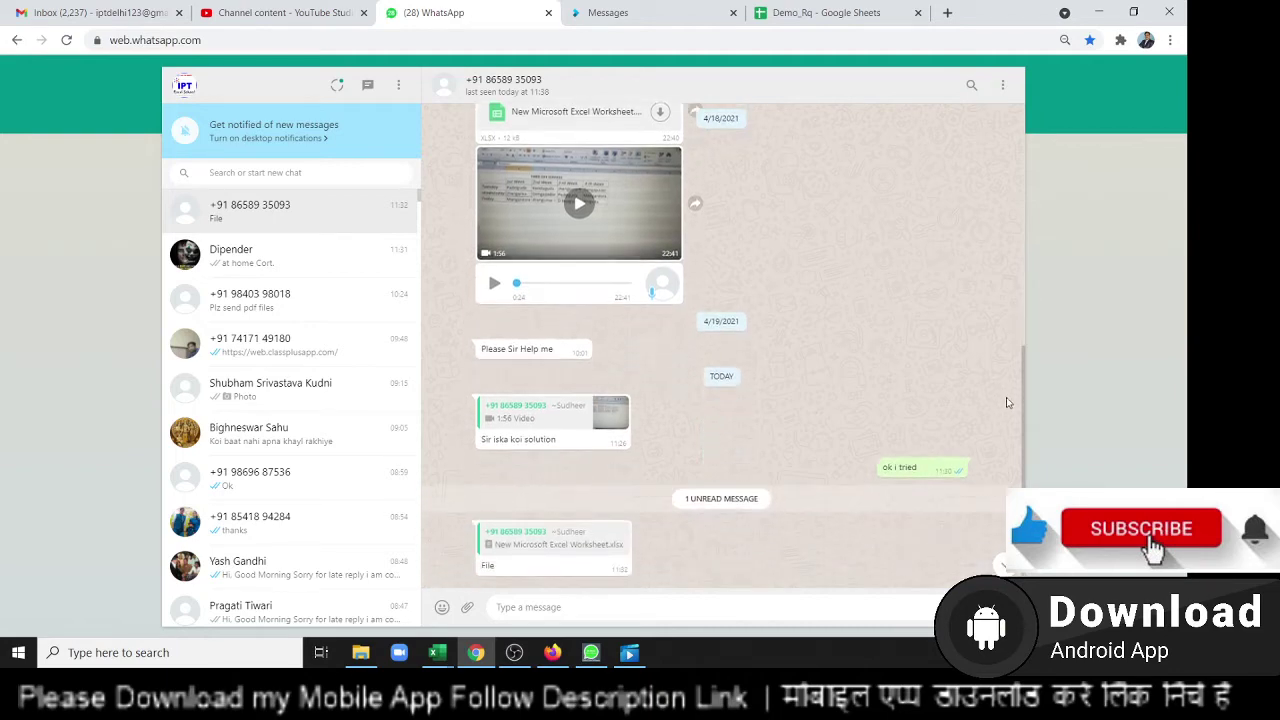
{"action": "scroll", "coordinate": [1008, 403], "scroll_direction": "up", "scroll_amount": 2}
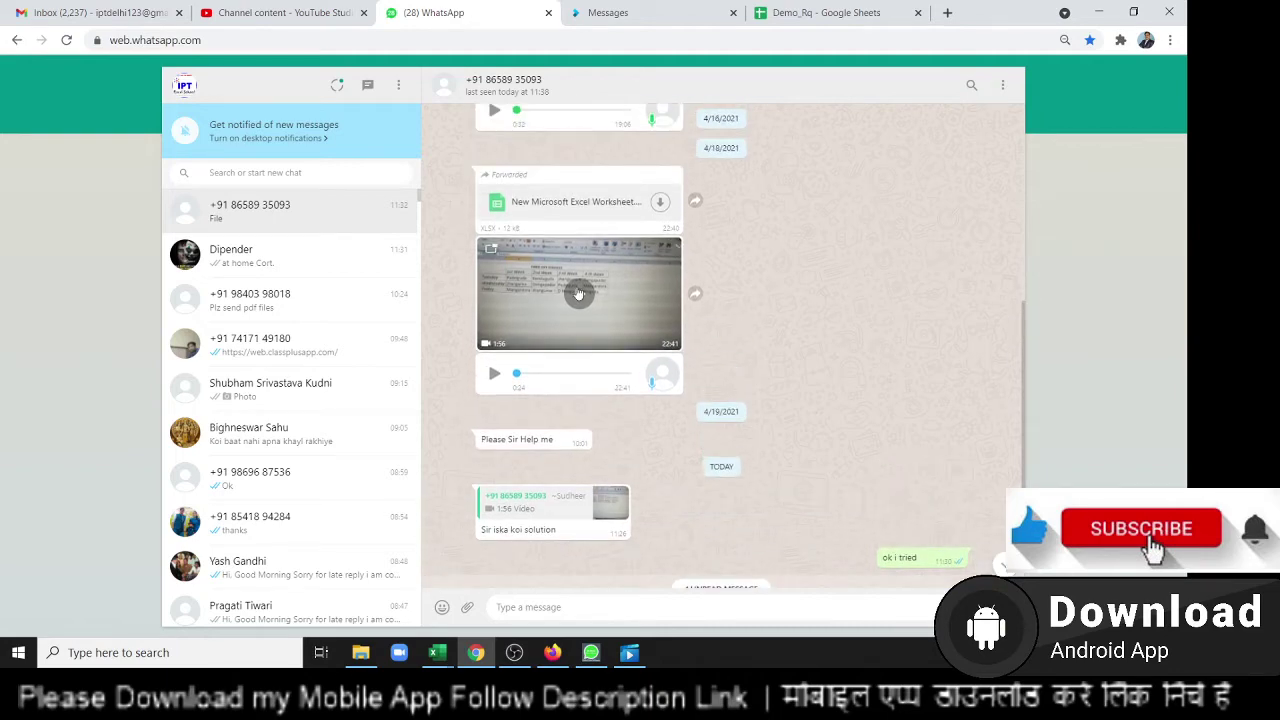
{"action": "left_click", "coordinate": [578, 293]}
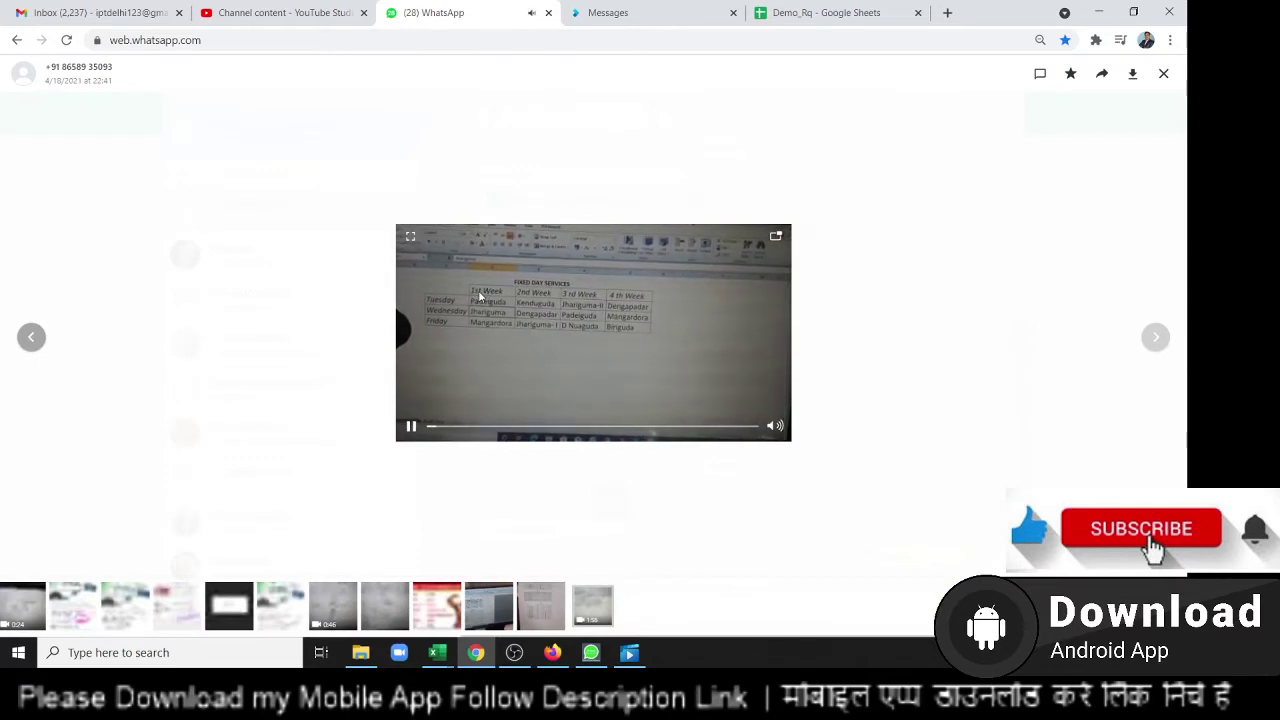
{"action": "key", "text": "Escape"}
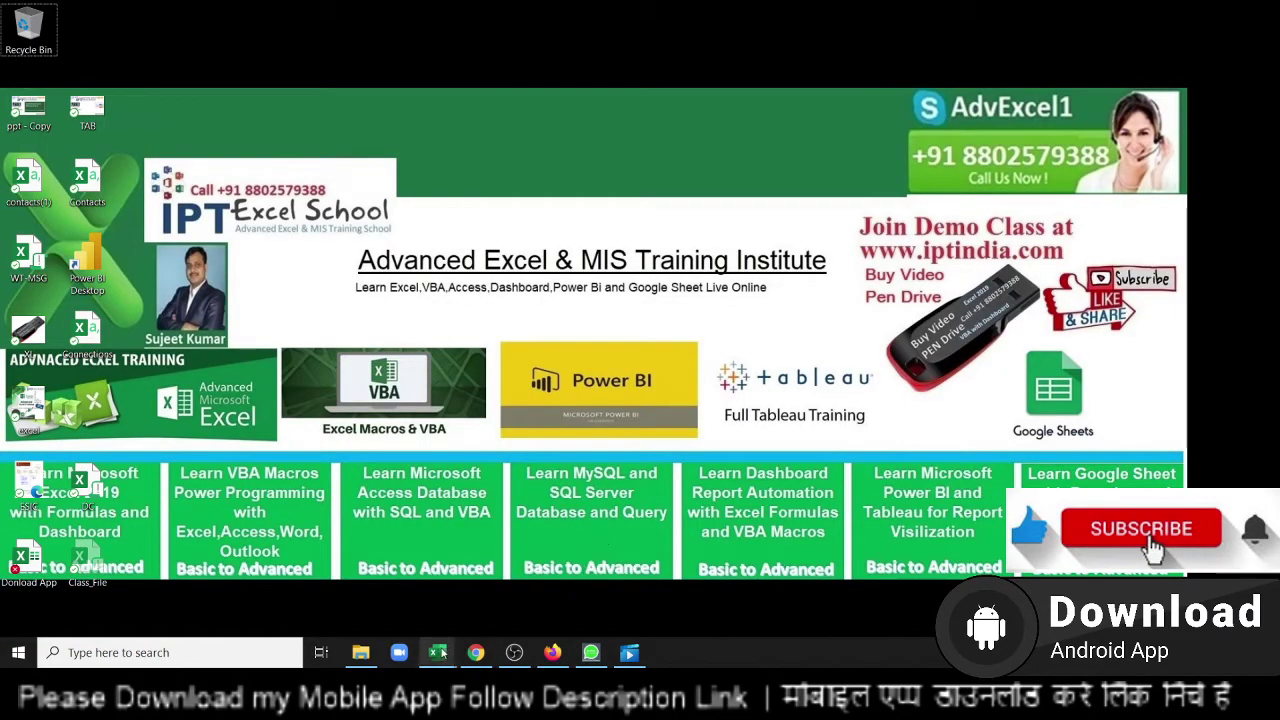
Switch to the Book1 workbook and select the table's day names and week numbers
{"action": "mouse_move", "coordinate": [437, 652]}
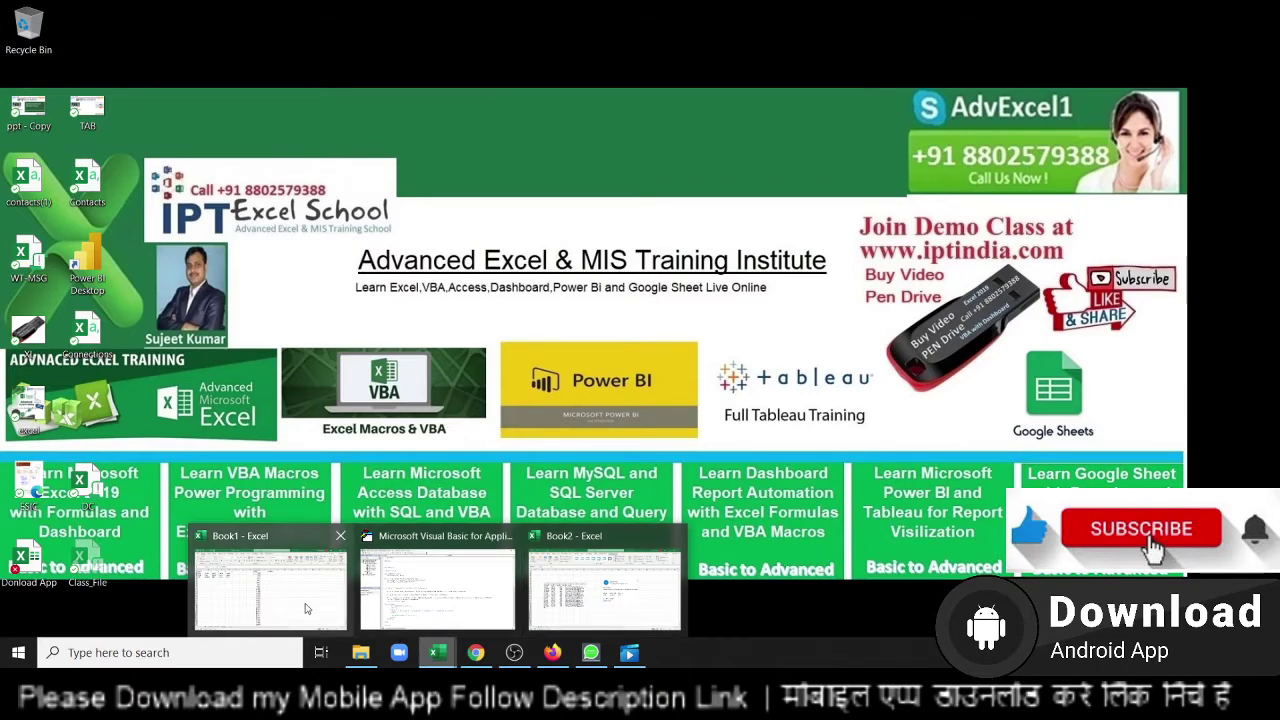
{"action": "left_click", "coordinate": [270, 590]}
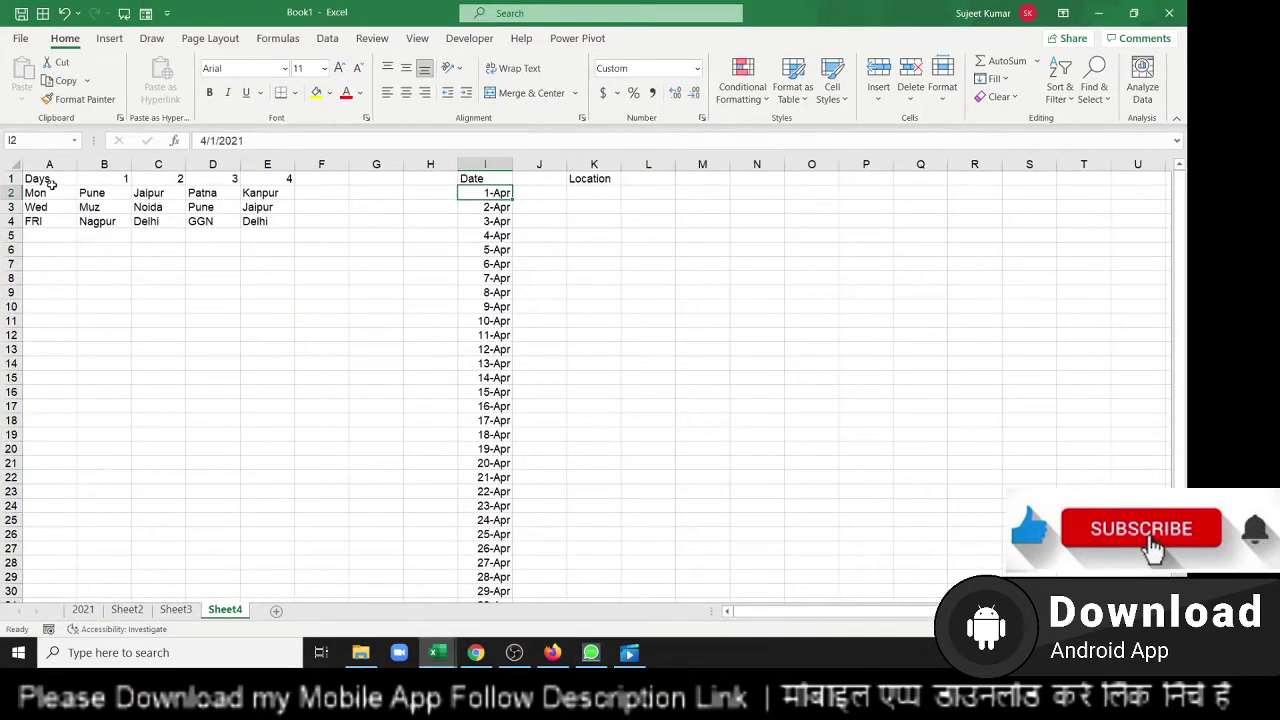
{"action": "left_click_drag", "start_coordinate": [50, 192], "coordinate": [50, 221]}
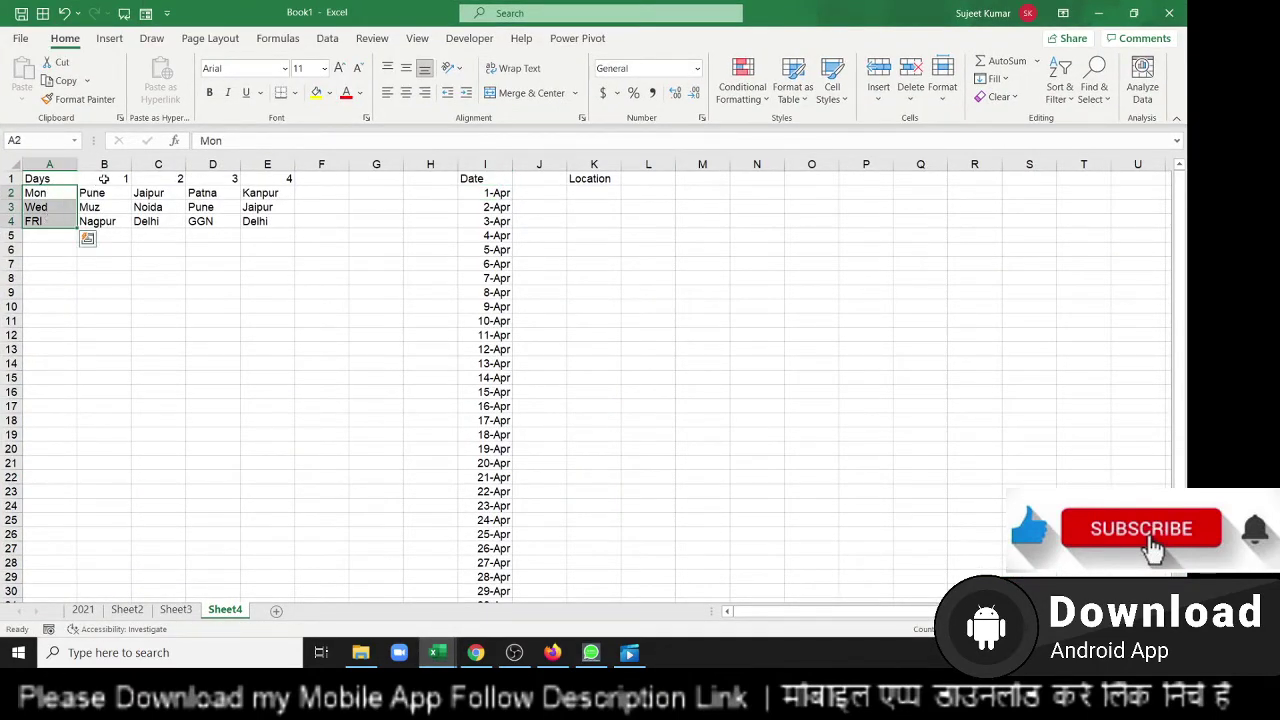
{"action": "left_click_drag", "start_coordinate": [104, 178], "coordinate": [212, 180]}
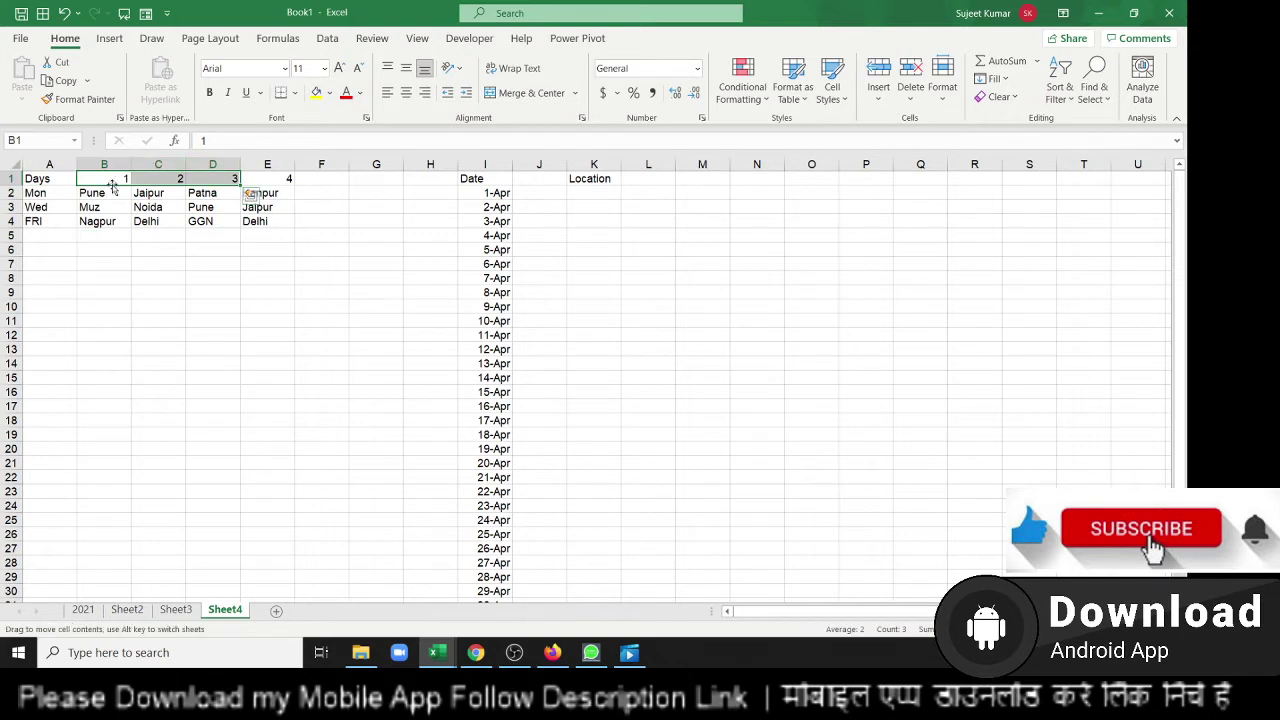
{"action": "left_click", "coordinate": [112, 180]}
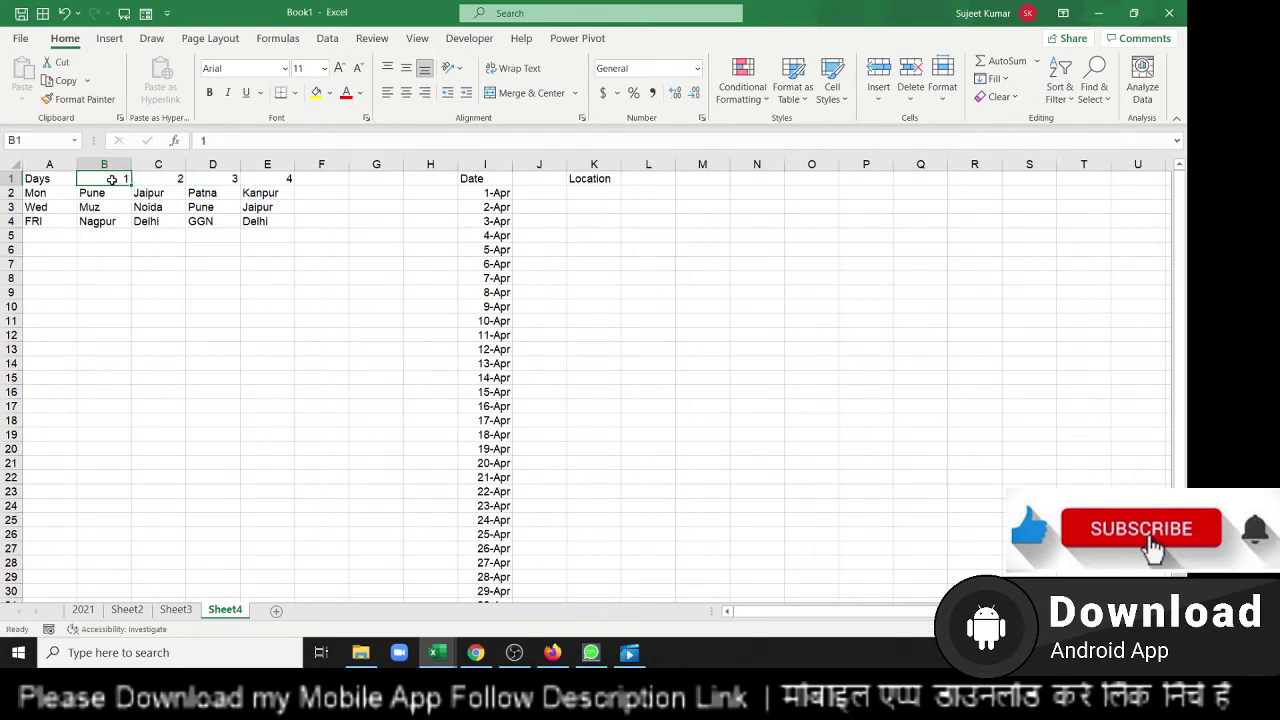
Point out Mon's cities Pune, Jaipur, Patna, Kanpur, then the Location and April date columns
{"action": "left_click", "coordinate": [49, 195]}
{"action": "left_click", "coordinate": [94, 194]}
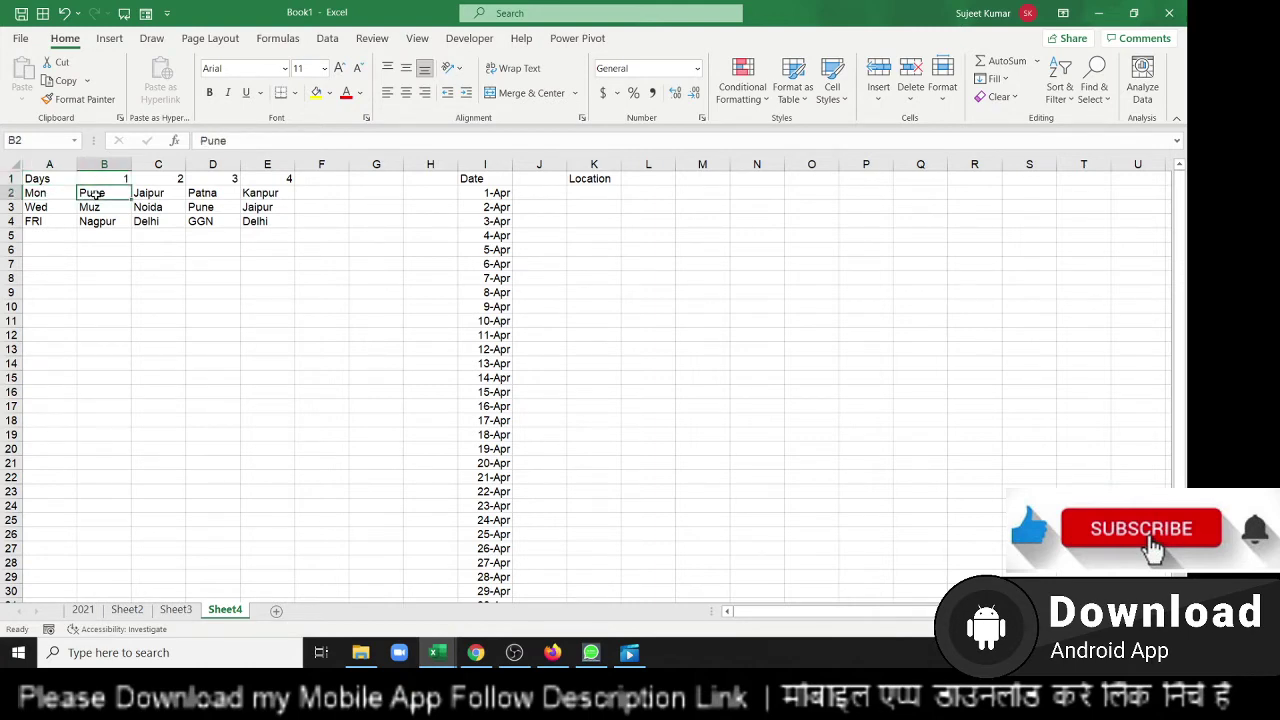
{"action": "left_click", "coordinate": [147, 194]}
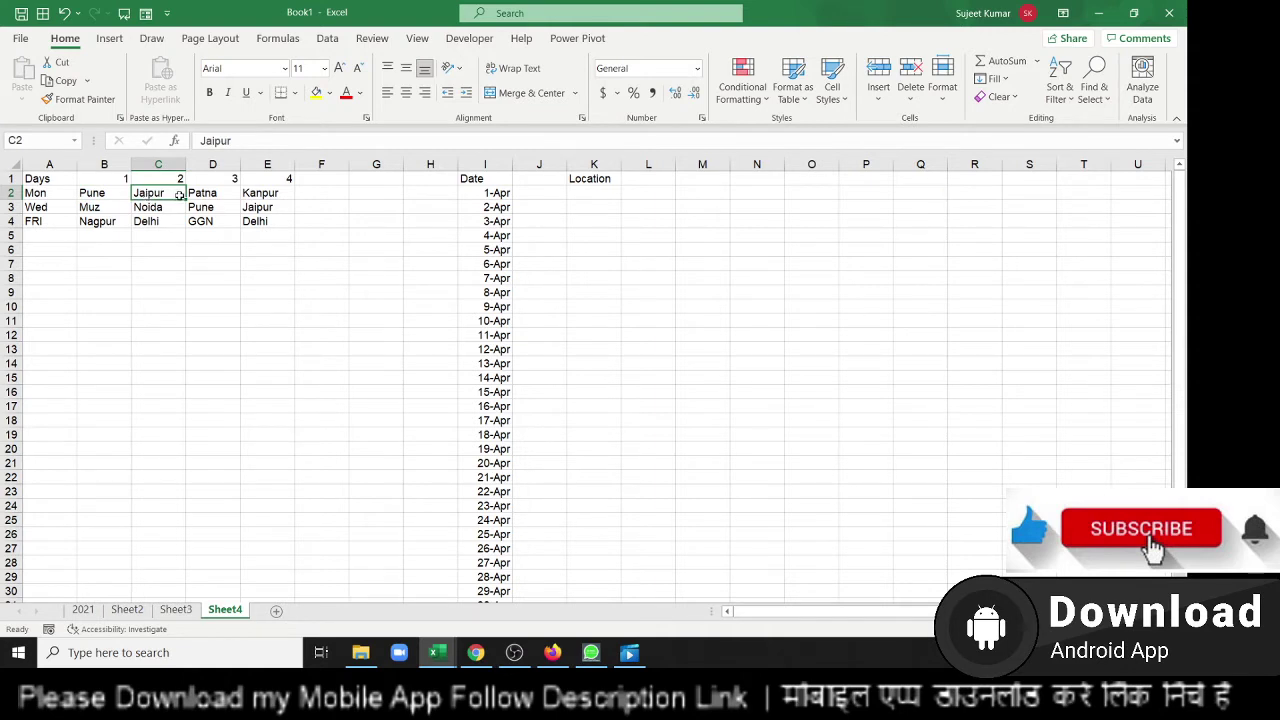
{"action": "left_click", "coordinate": [196, 193]}
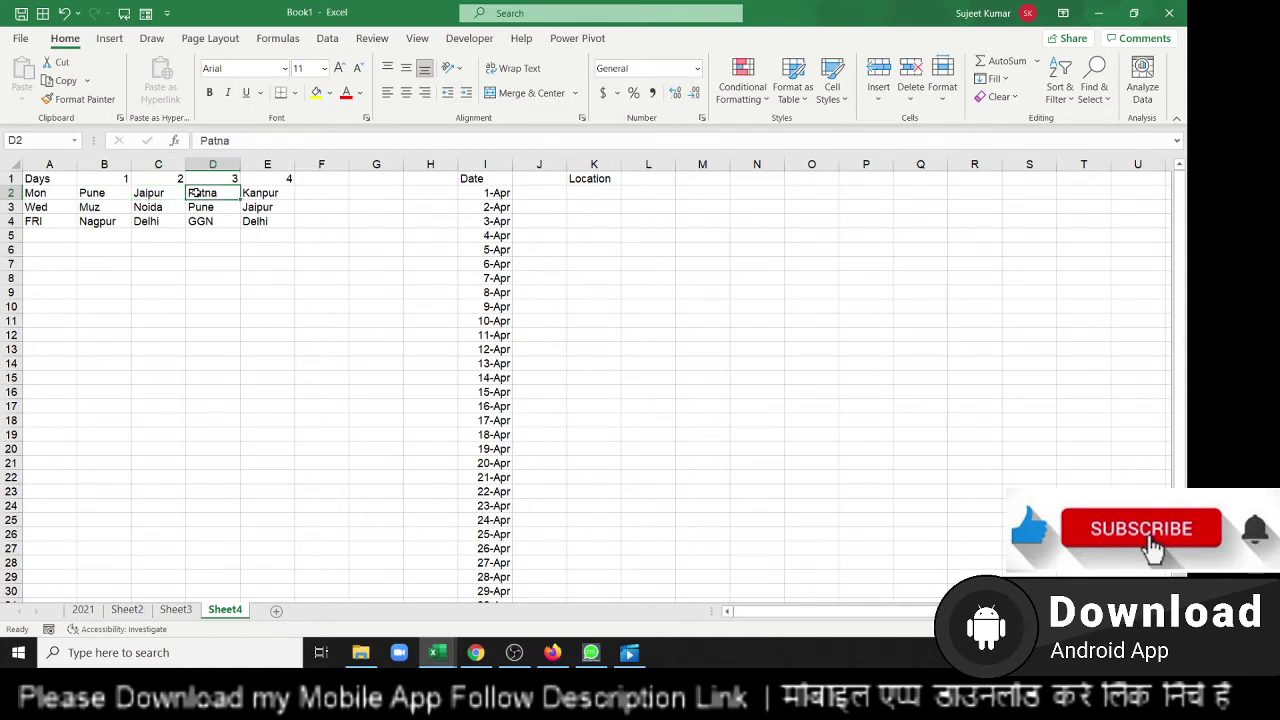
{"action": "left_click", "coordinate": [256, 193]}
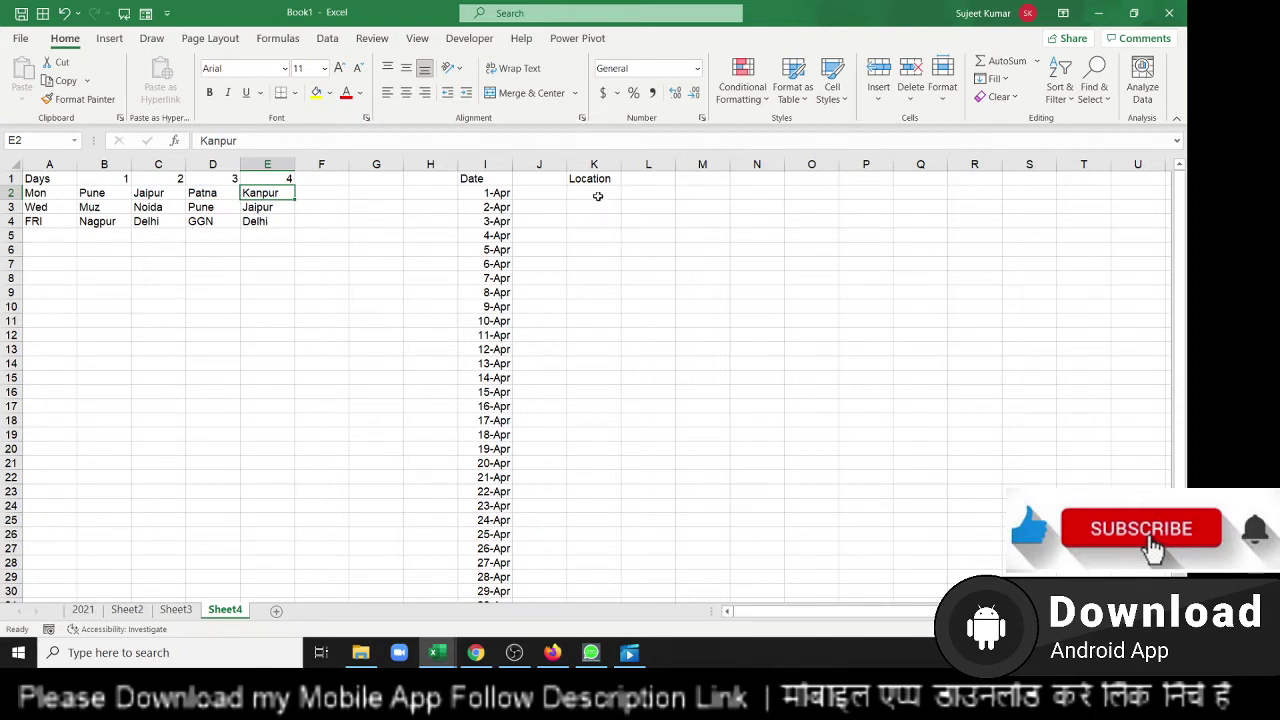
{"action": "left_click_drag", "start_coordinate": [594, 193], "coordinate": [576, 334]}
{"action": "left_click_drag", "start_coordinate": [489, 193], "coordinate": [497, 363]}
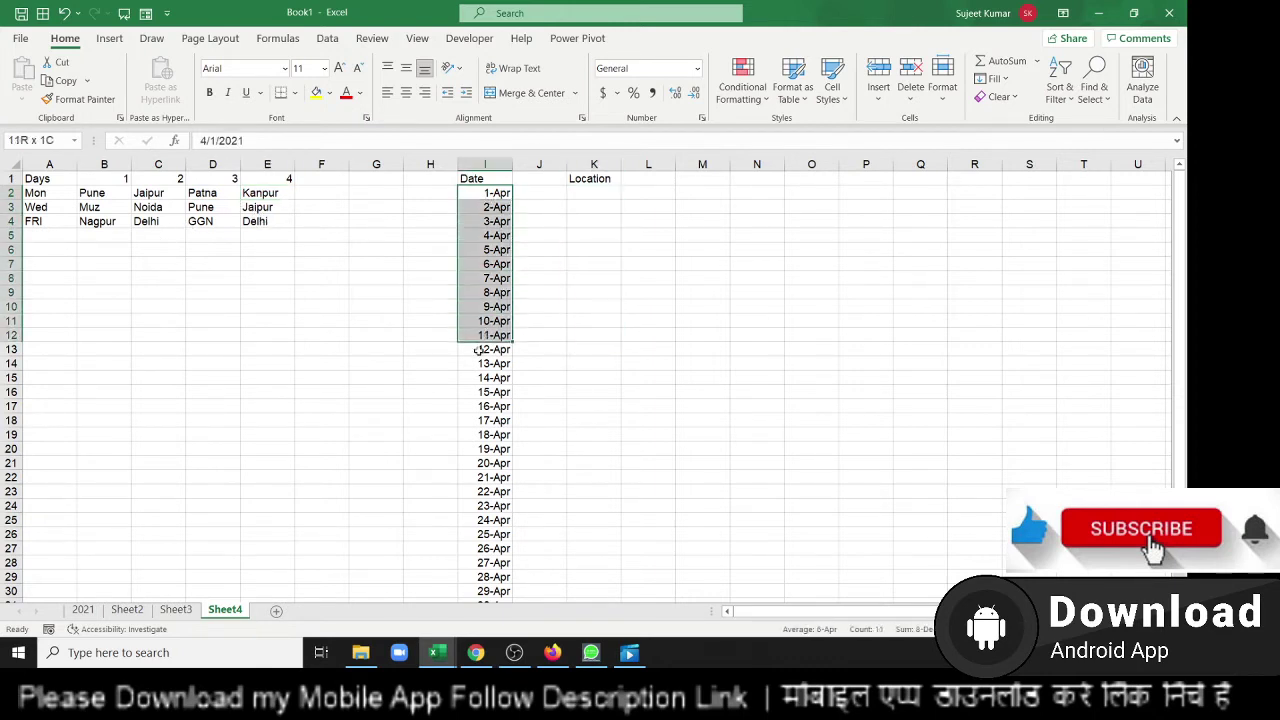
Try a =TEXT(I2,"MMM") month formula in J2, then reopen it for correction
{"action": "left_click", "coordinate": [540, 194]}
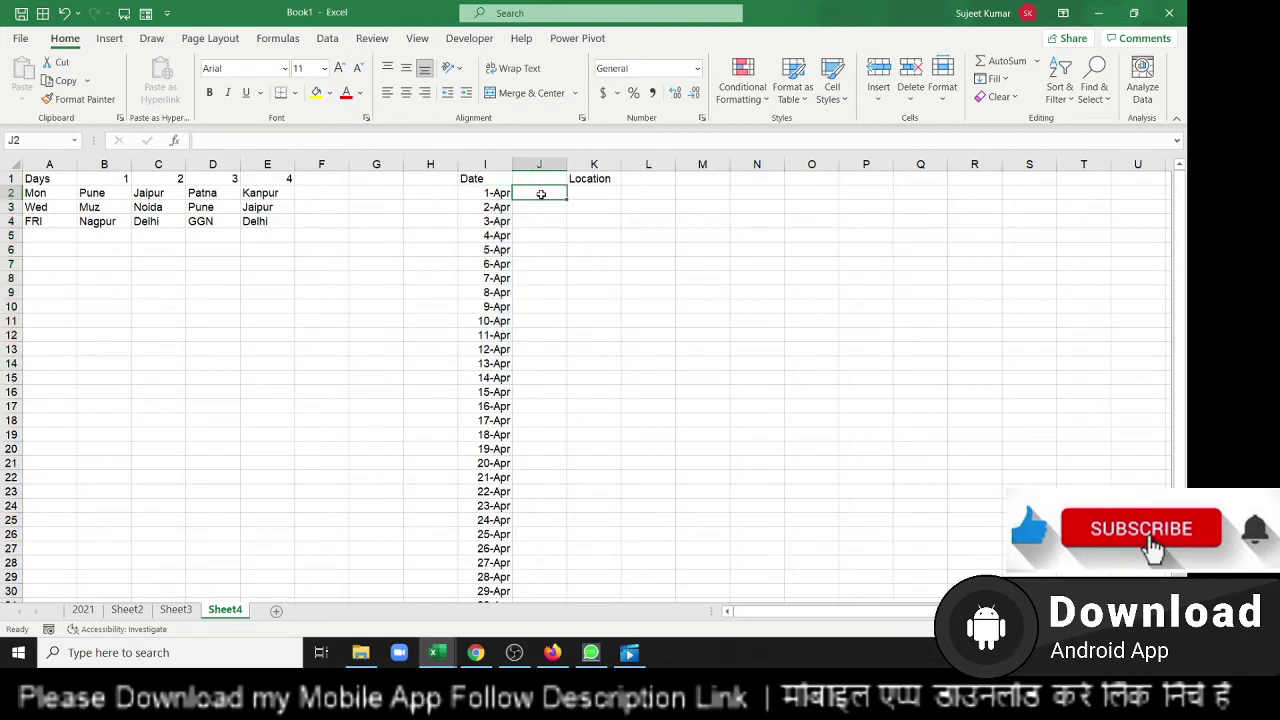
{"action": "type", "text": "=te"}
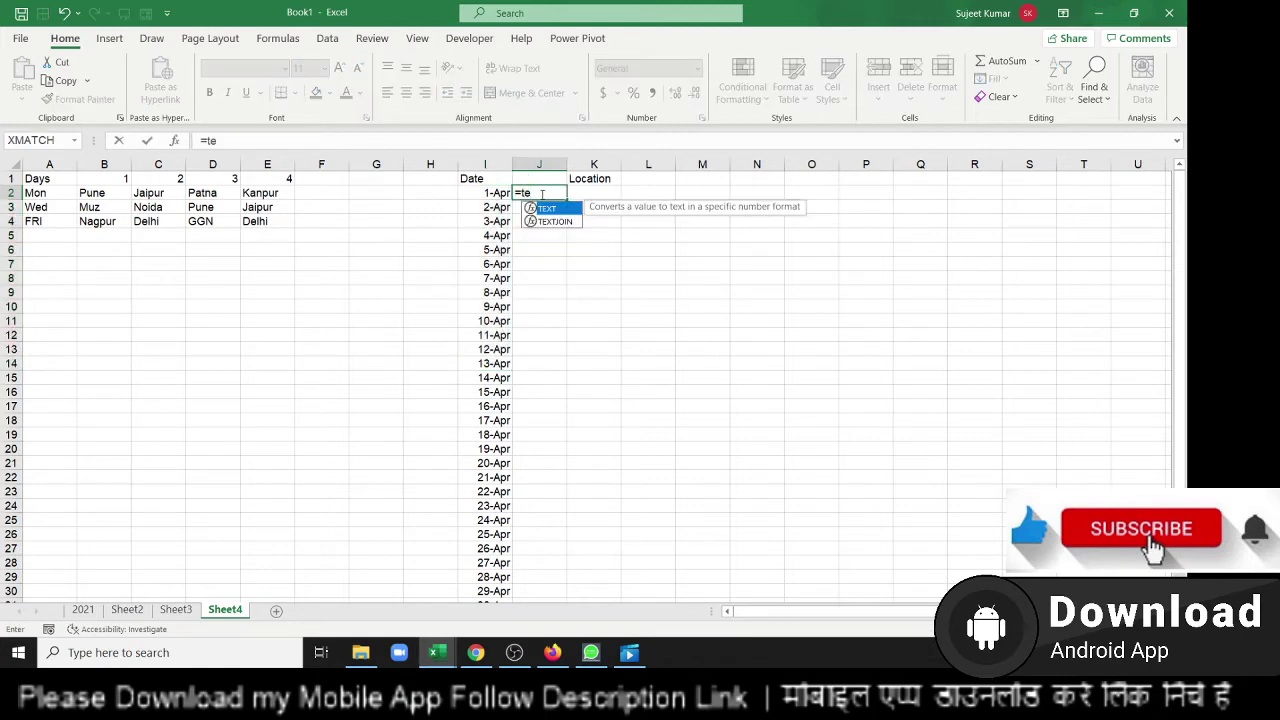
{"action": "key", "text": "Tab"}
{"action": "key", "text": "Left"}
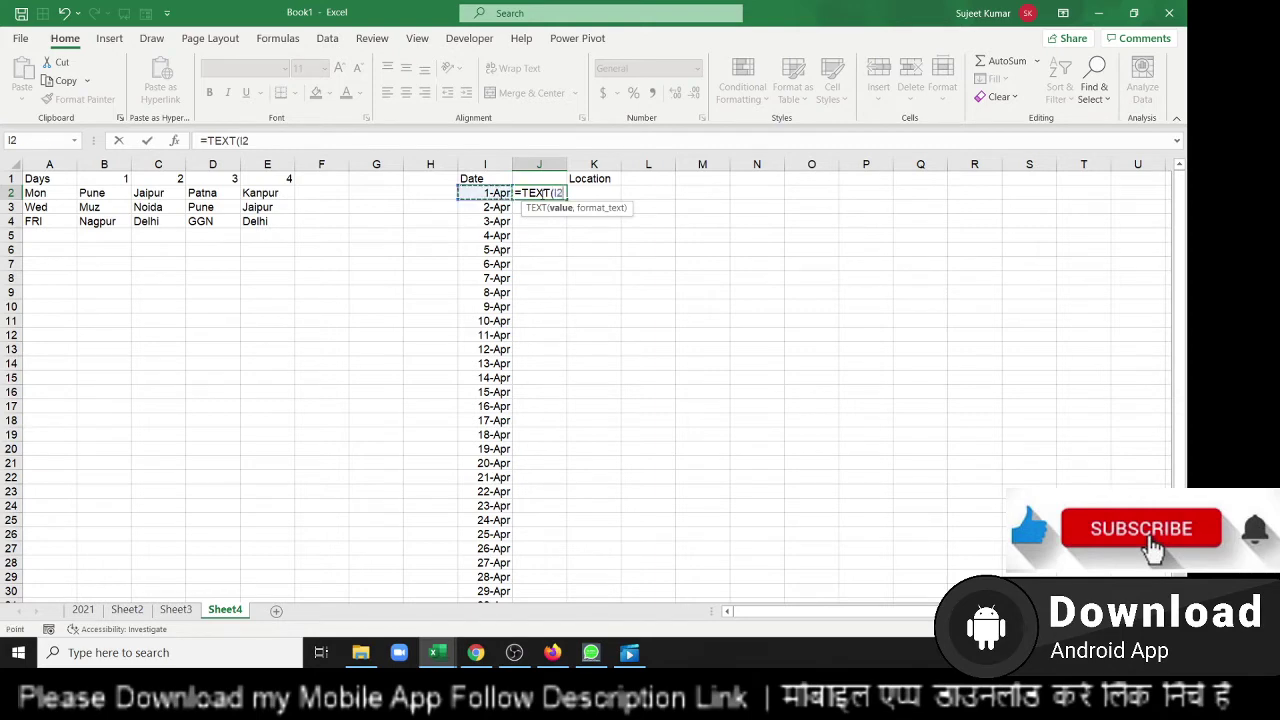
{"action": "type", "text": ","}
{"action": "type", "text": "\""}
{"action": "type", "text": "MMM\""}
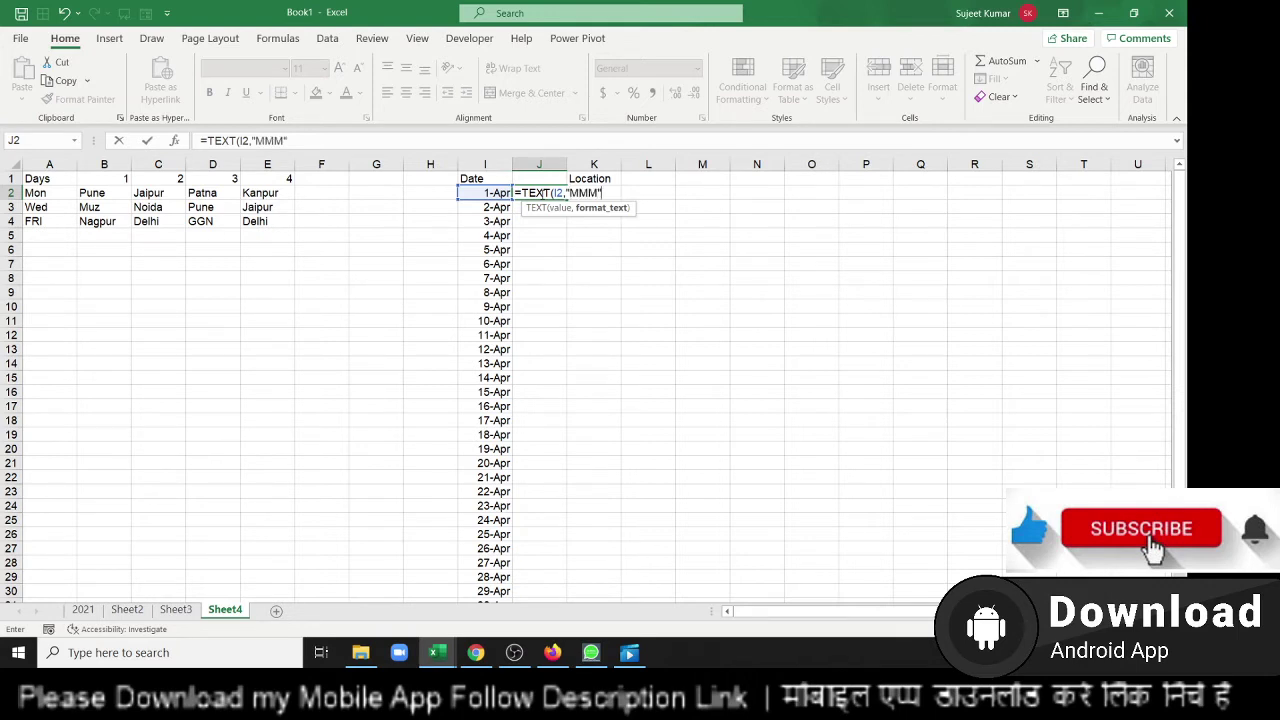
{"action": "type", "text": ")"}
{"action": "key", "text": "Return"}
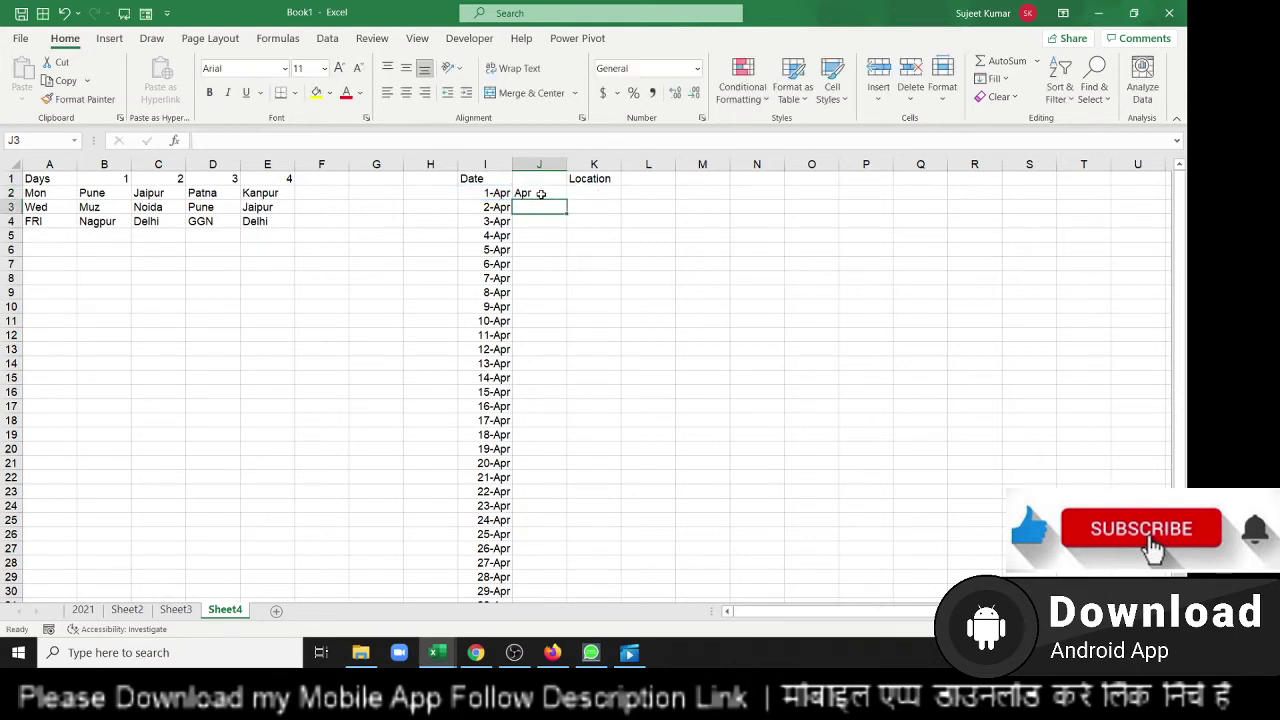
{"action": "left_click", "coordinate": [540, 193]}
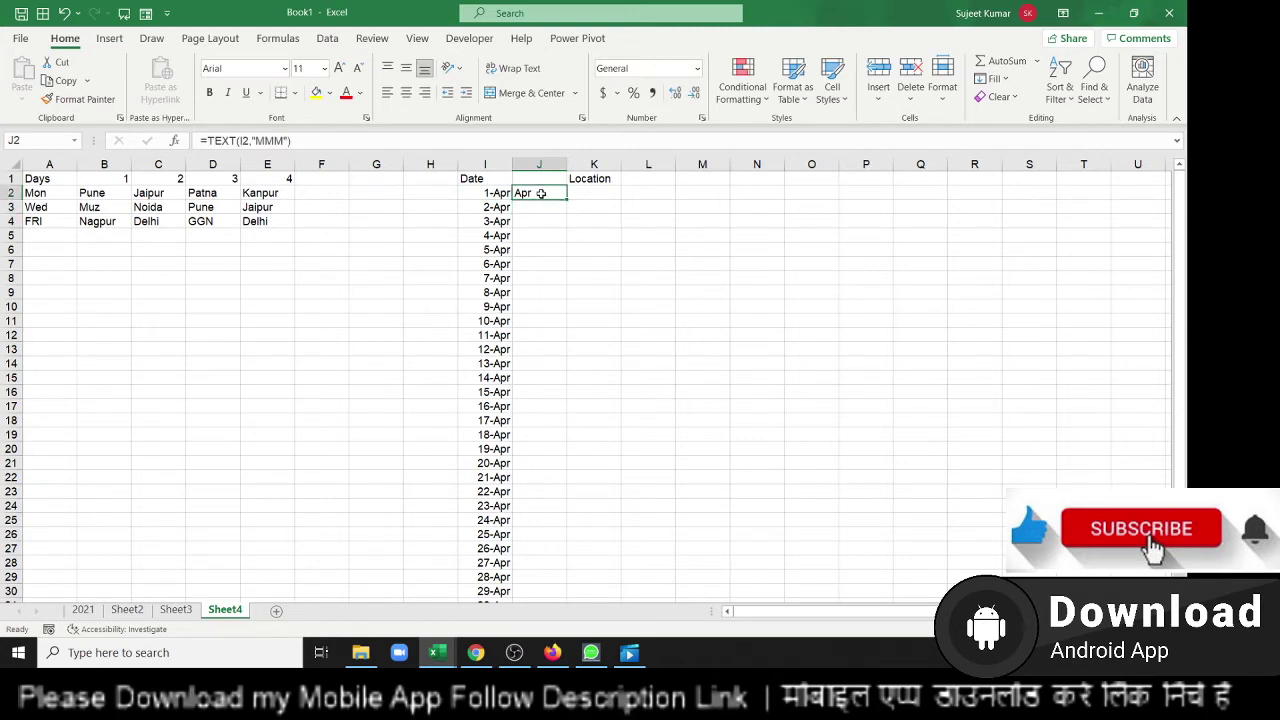
{"action": "double_click", "coordinate": [540, 193]}
{"action": "double_click", "coordinate": [574, 193]}
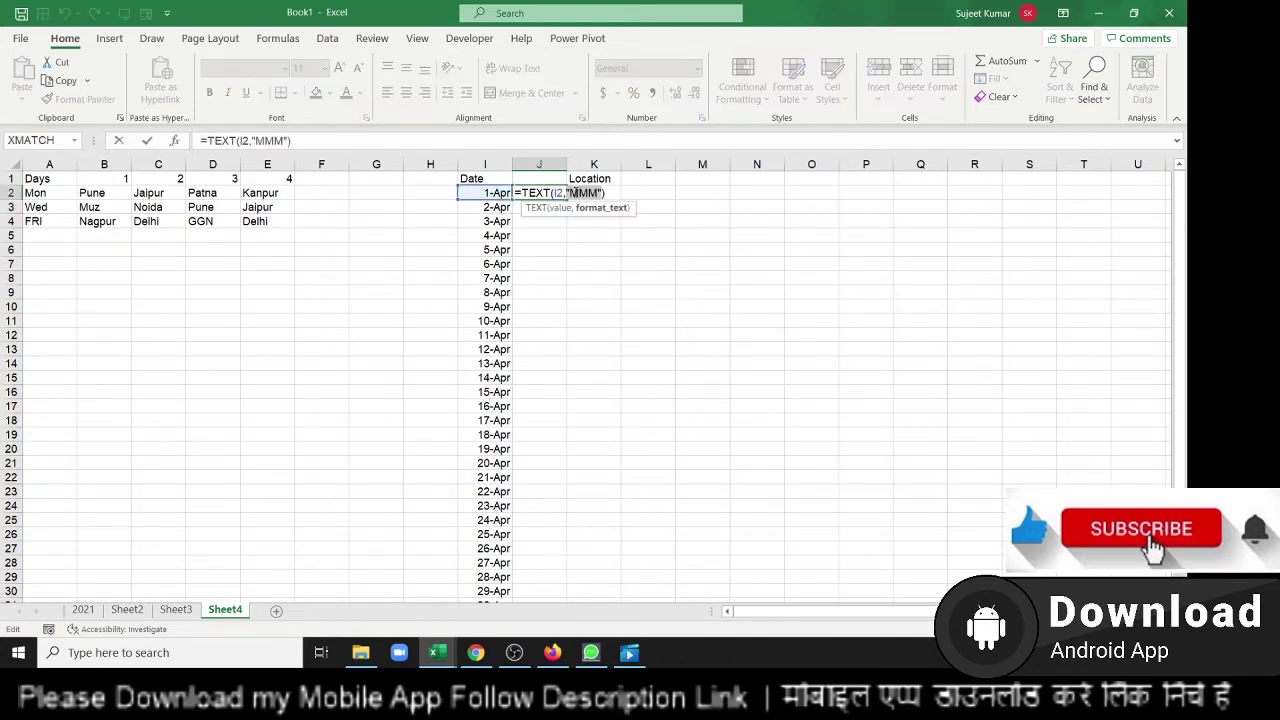
{"action": "key", "text": "Escape"}
Replace J2 with =TEXT(I2,"DDD") and fill the weekday down column J
{"action": "key", "text": "Delete"}
{"action": "type", "text": "="}
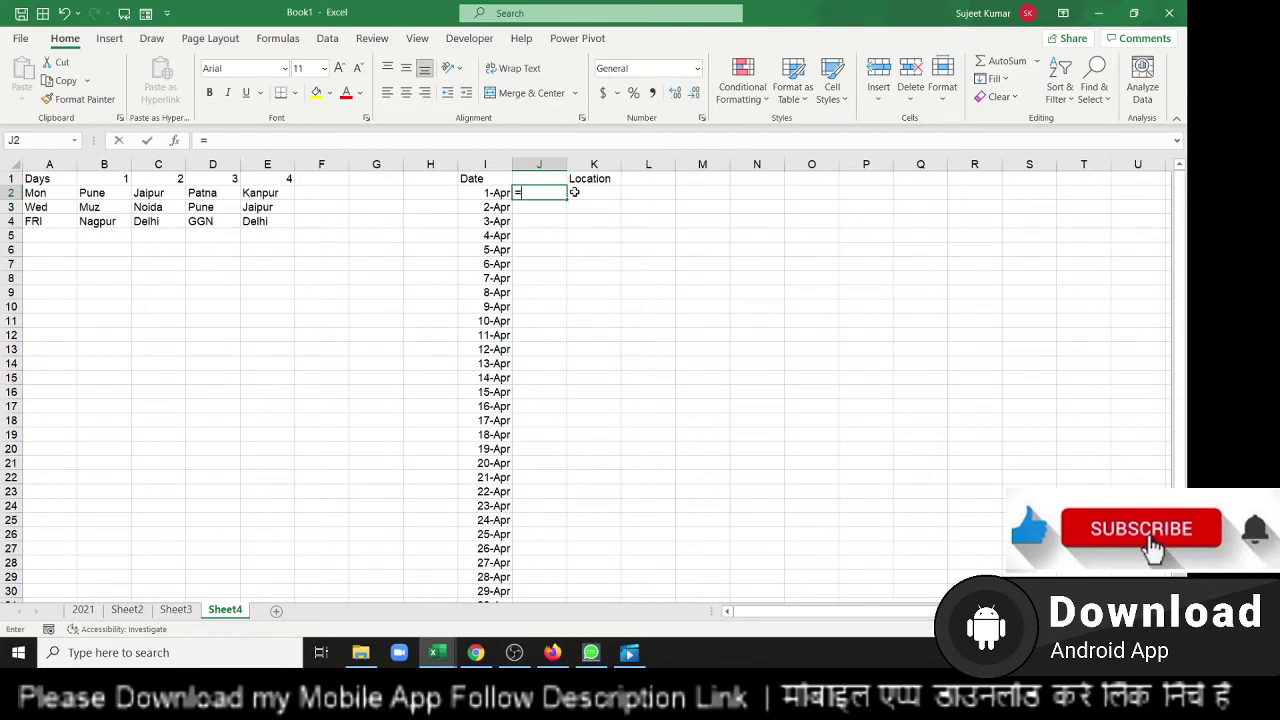
{"action": "type", "text": "TEXT("}
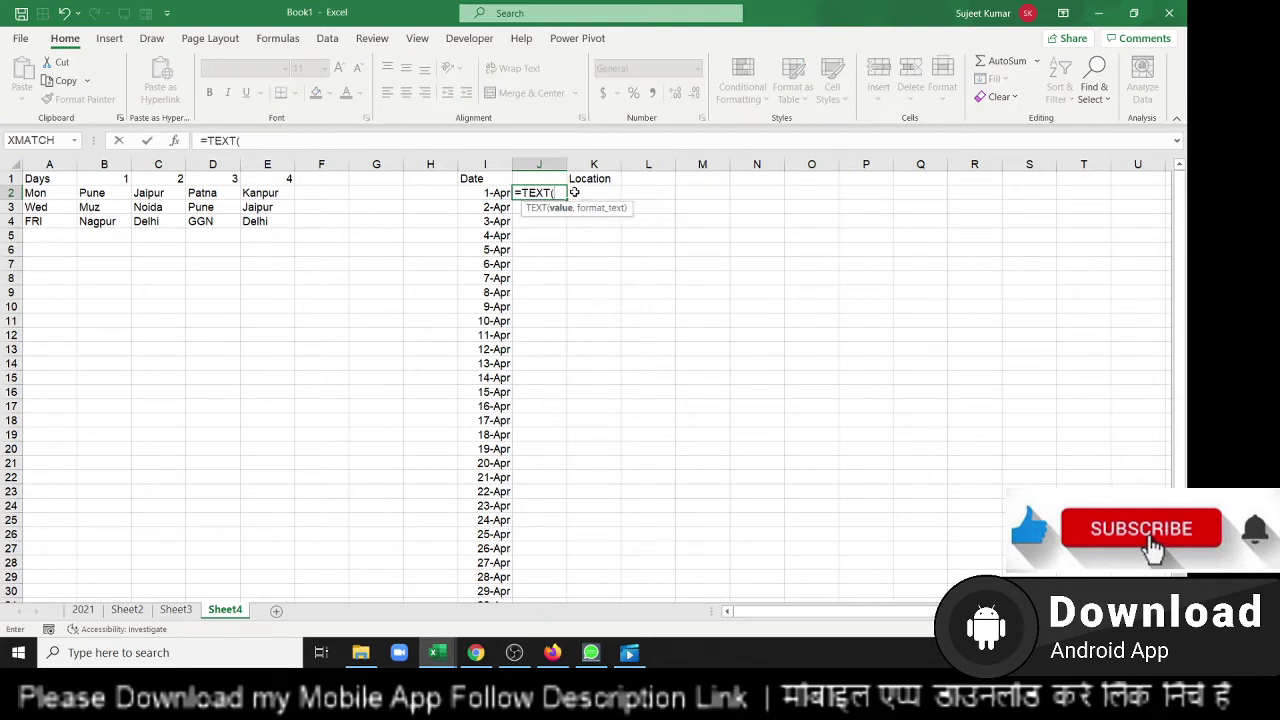
{"action": "type", "text": "I2,"}
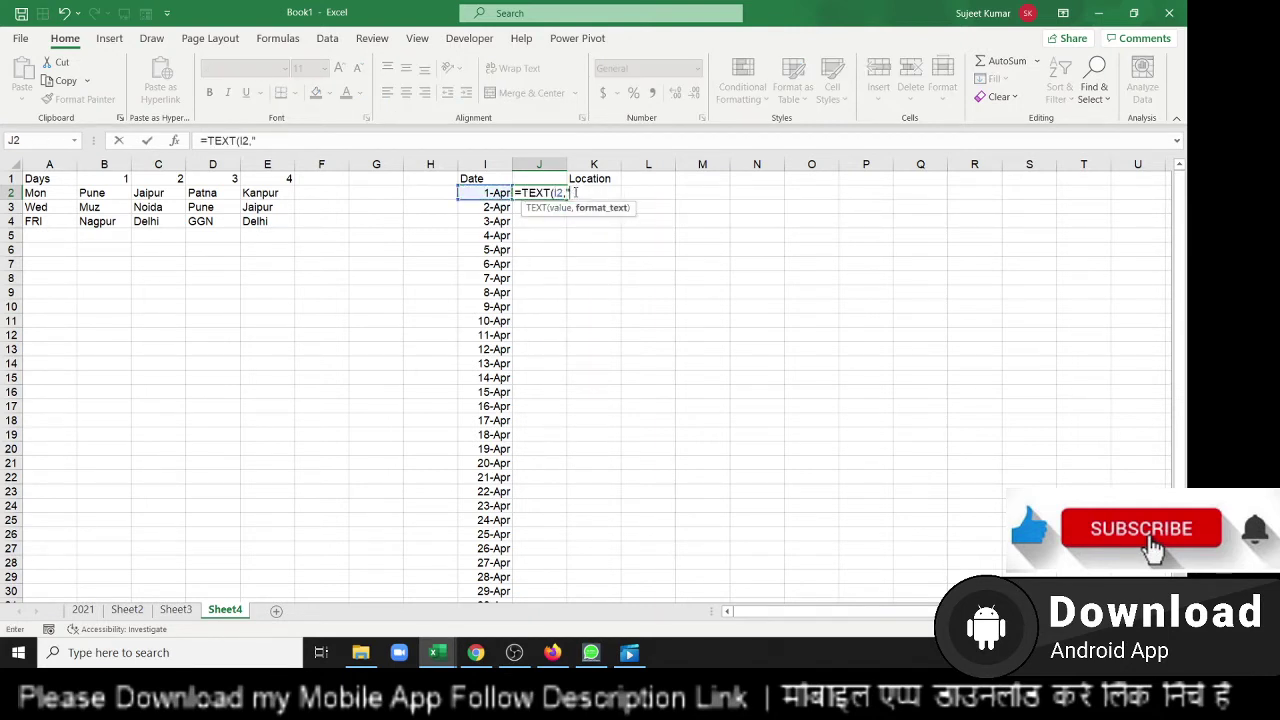
{"action": "type", "text": "DDD\""}
{"action": "key", "text": "Return"}
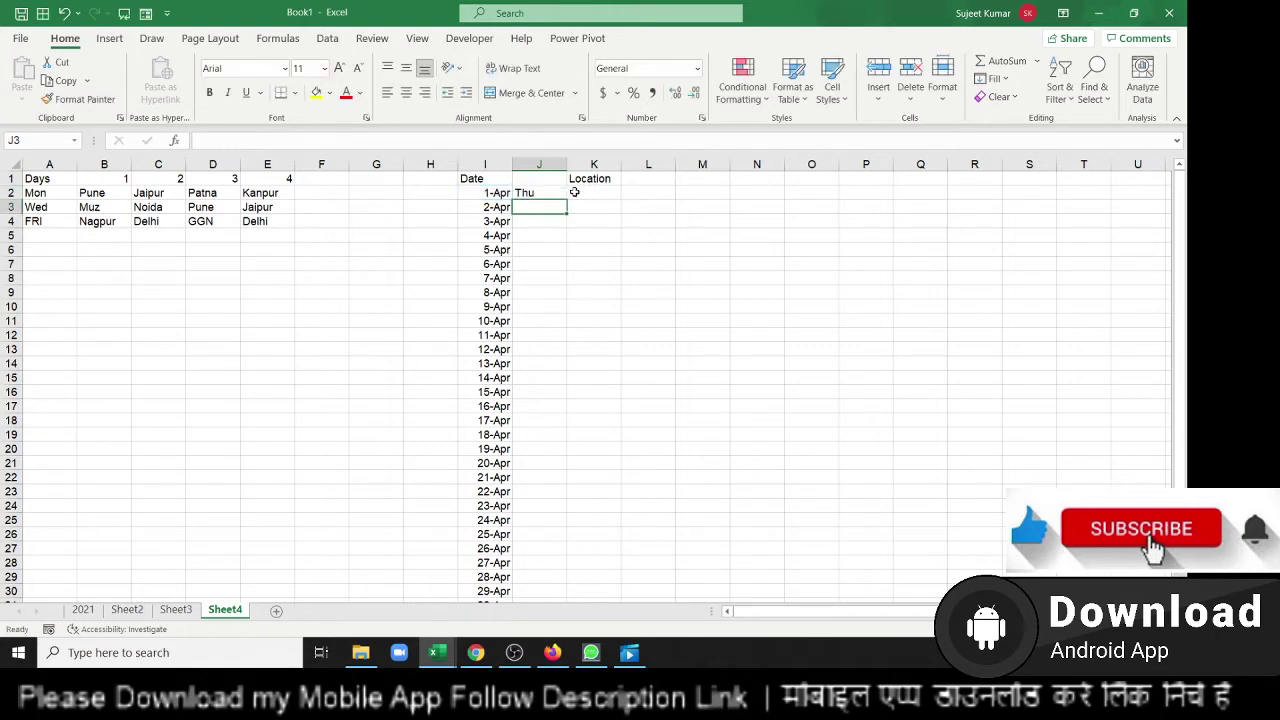
{"action": "left_click", "coordinate": [531, 192]}
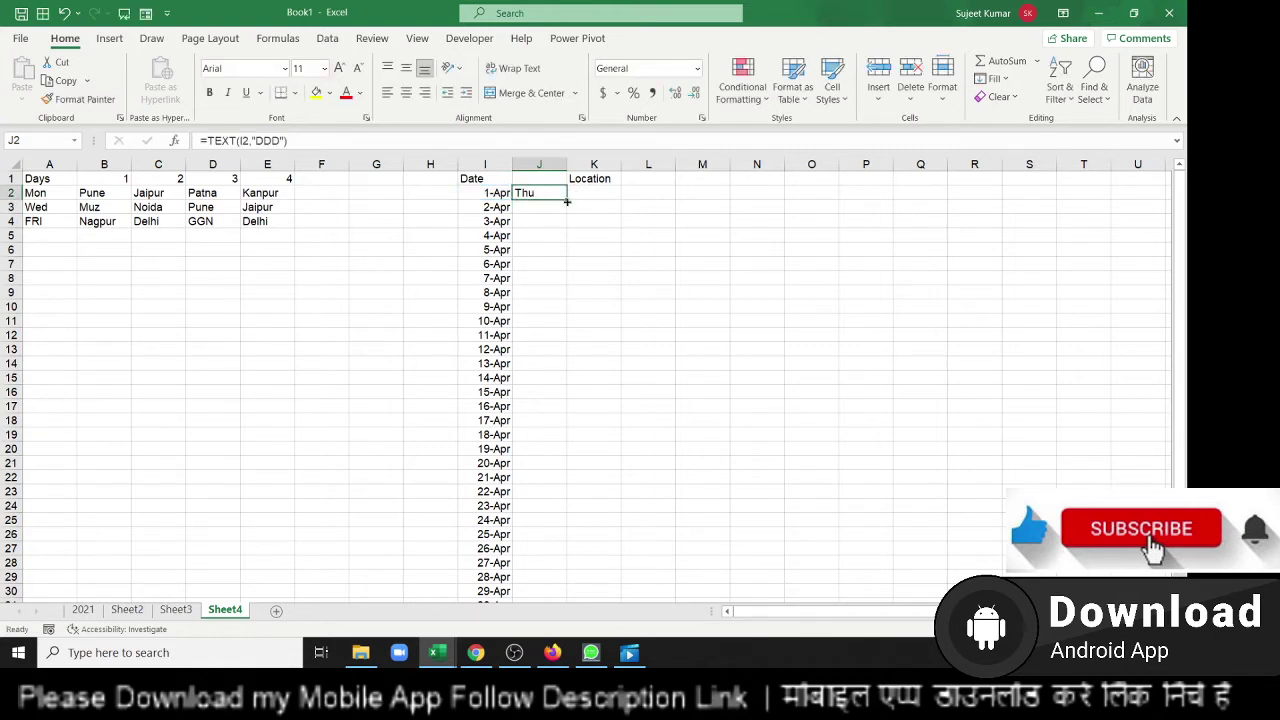
{"action": "double_click", "coordinate": [566, 202]}
{"action": "left_click", "coordinate": [590, 164]}
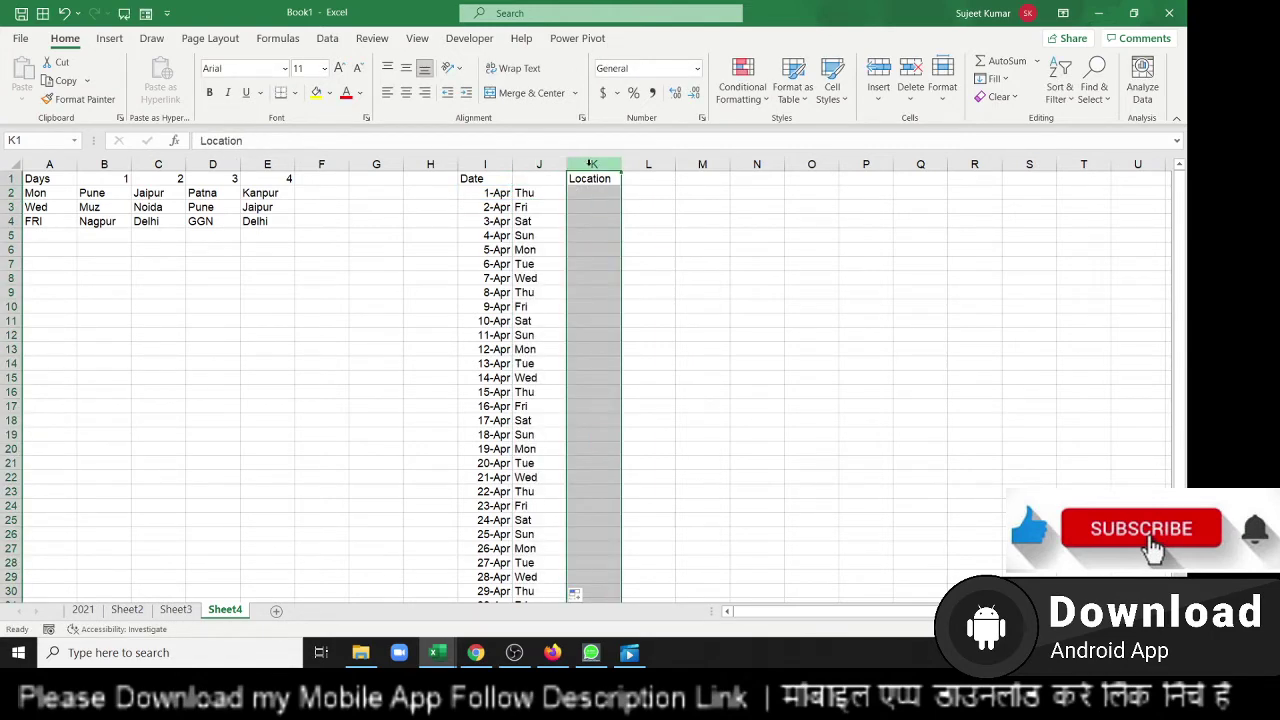
Insert a column before Location and enter a COUNTIF on J2's weekday in K2
{"action": "key", "text": "ctrl+shift+plus"}
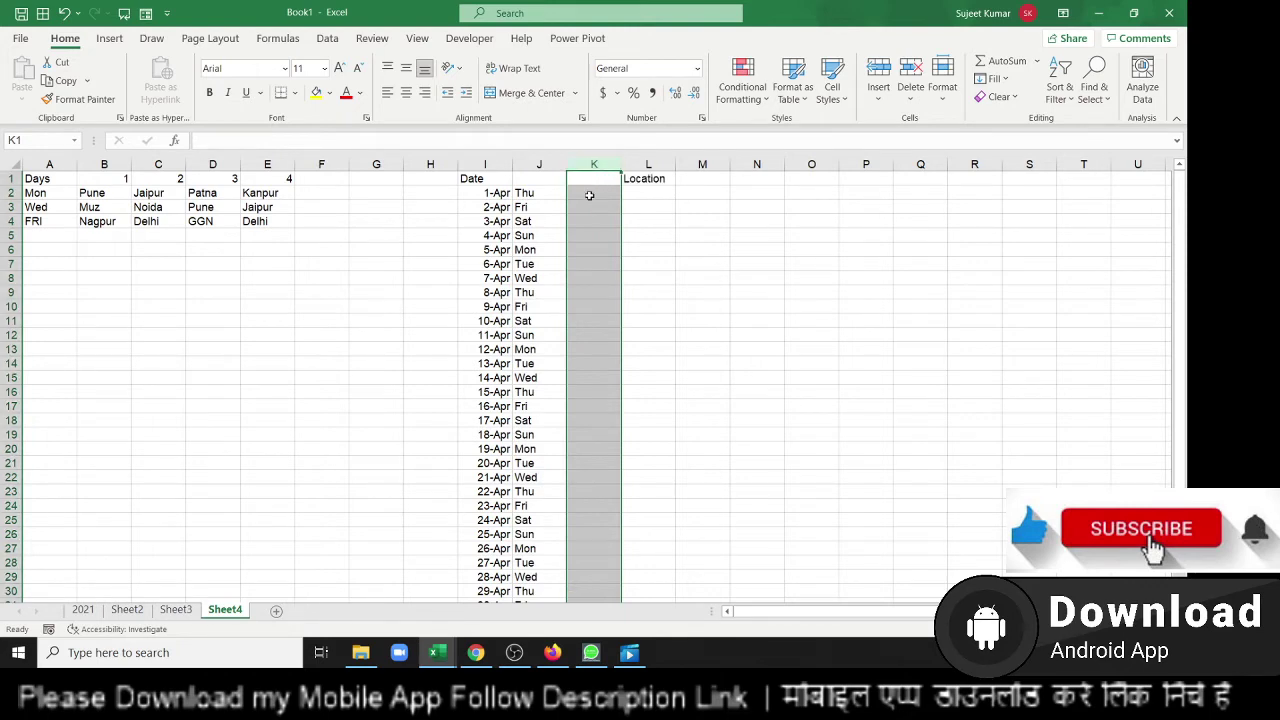
{"action": "left_click", "coordinate": [589, 195]}
{"action": "type", "text": "=cou"}
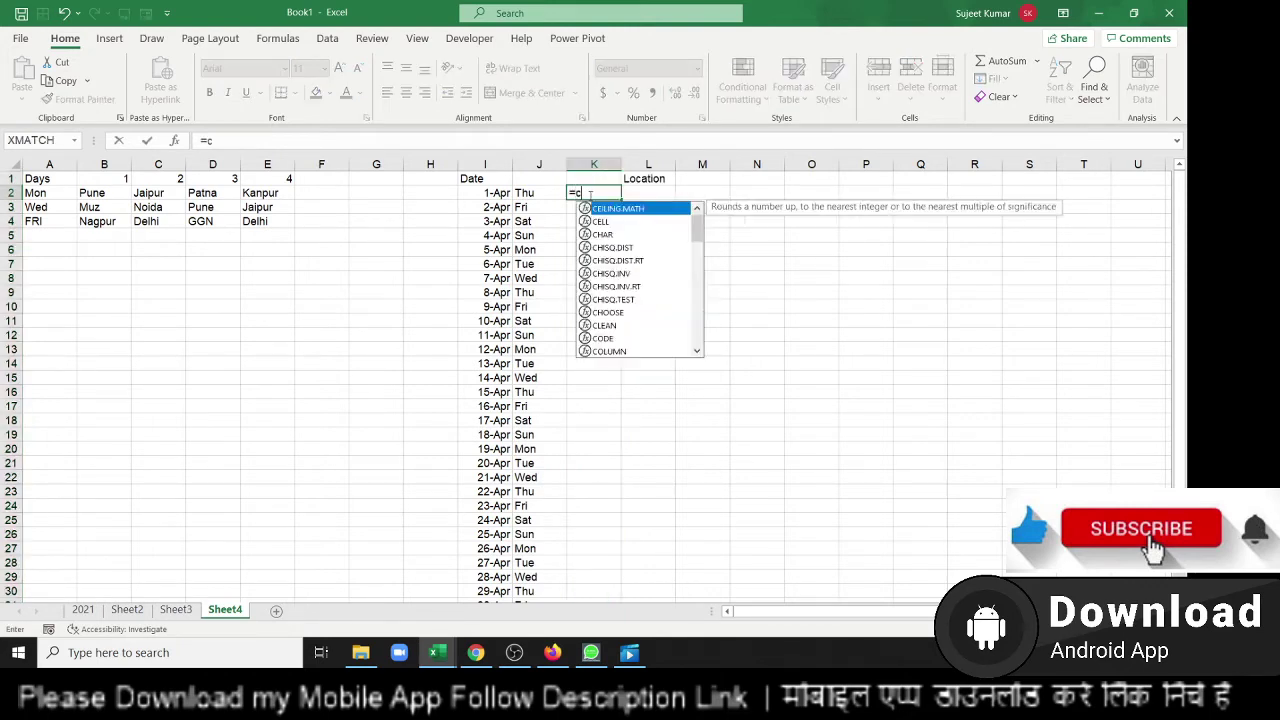
{"action": "key", "text": "Down"}
{"action": "key", "text": "Down"}
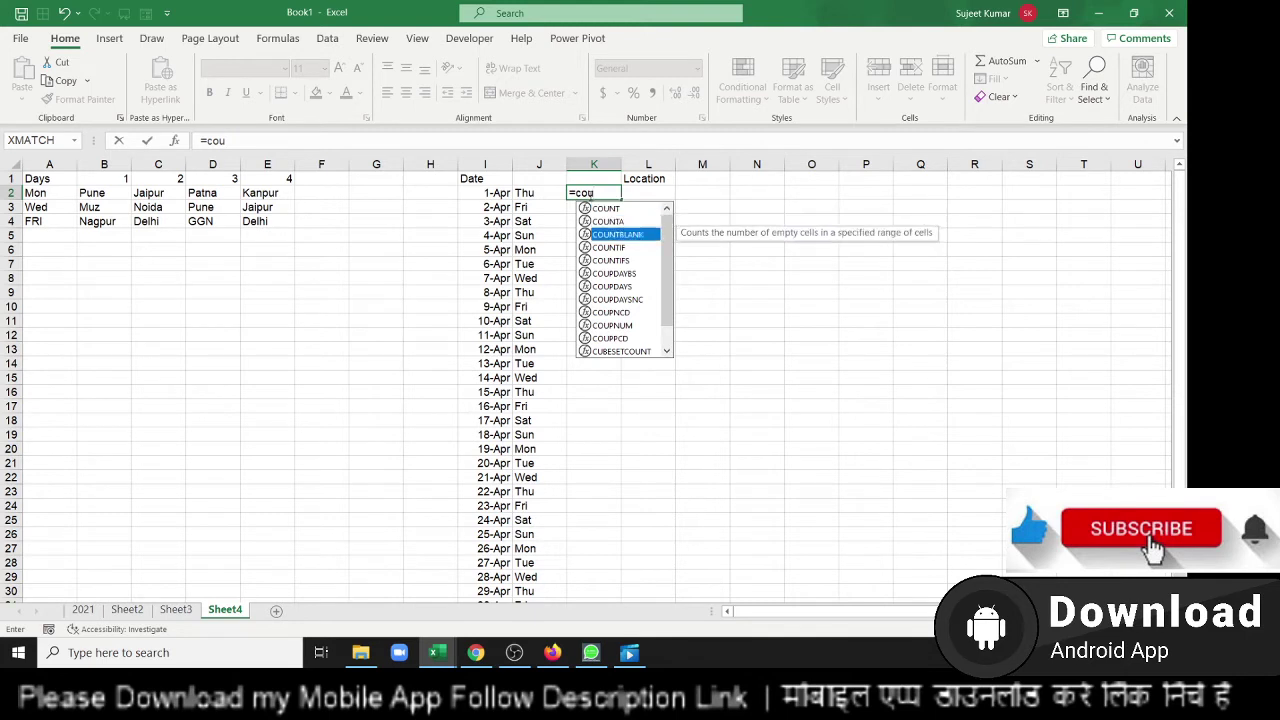
{"action": "key", "text": "Down"}
{"action": "key", "text": "Tab"}
{"action": "key", "text": "Left"}
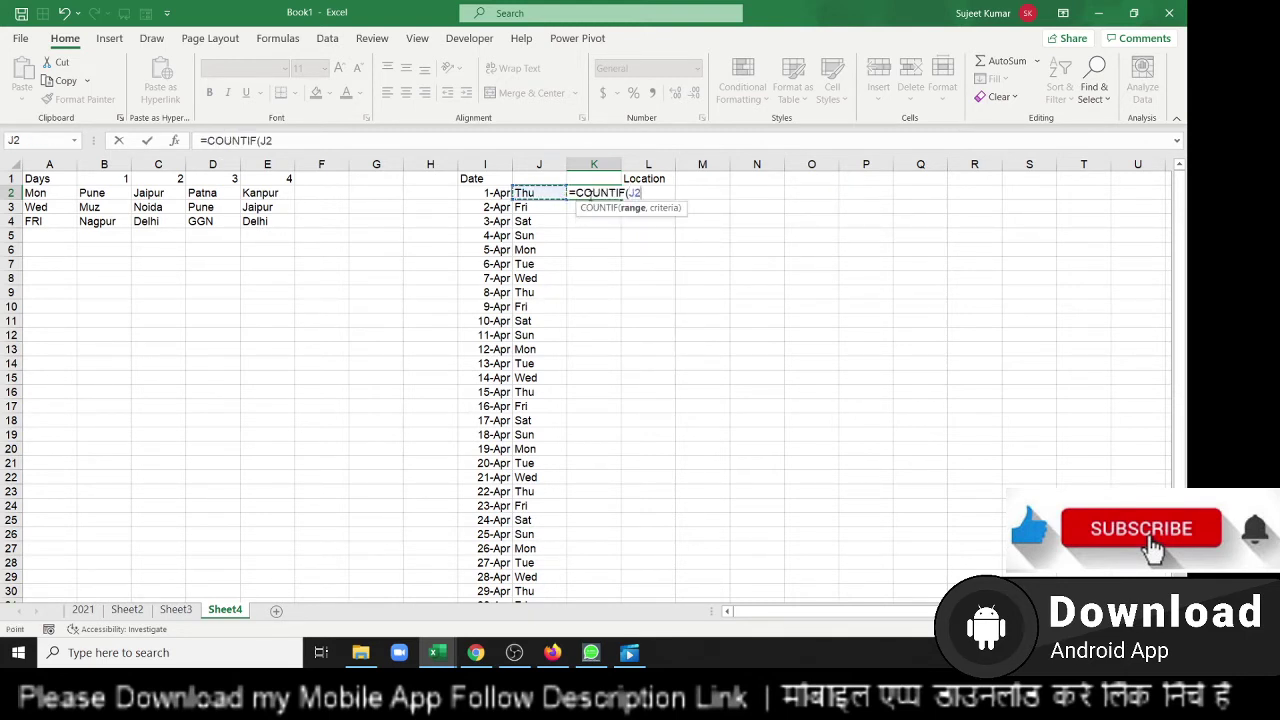
{"action": "type", "text": ":J2,"}
{"action": "type", "text": ":"}
{"action": "type", "text": "2,"}
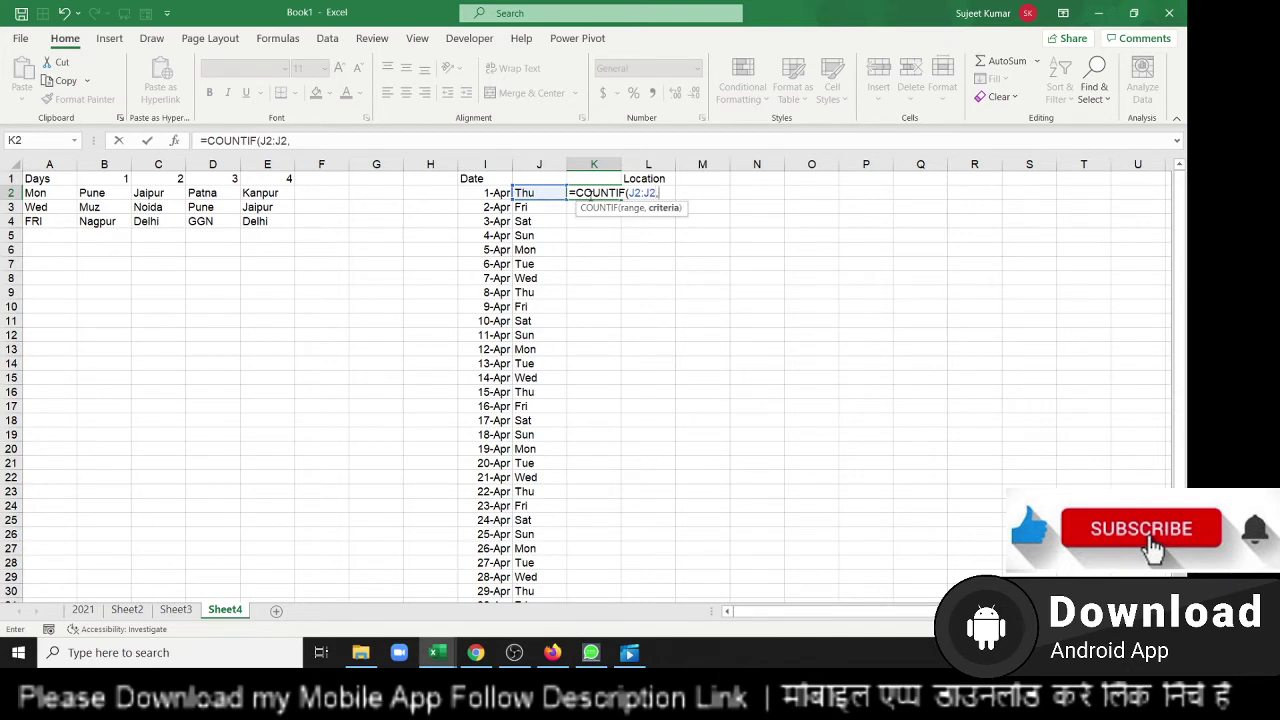
{"action": "left_click", "coordinate": [525, 193]}
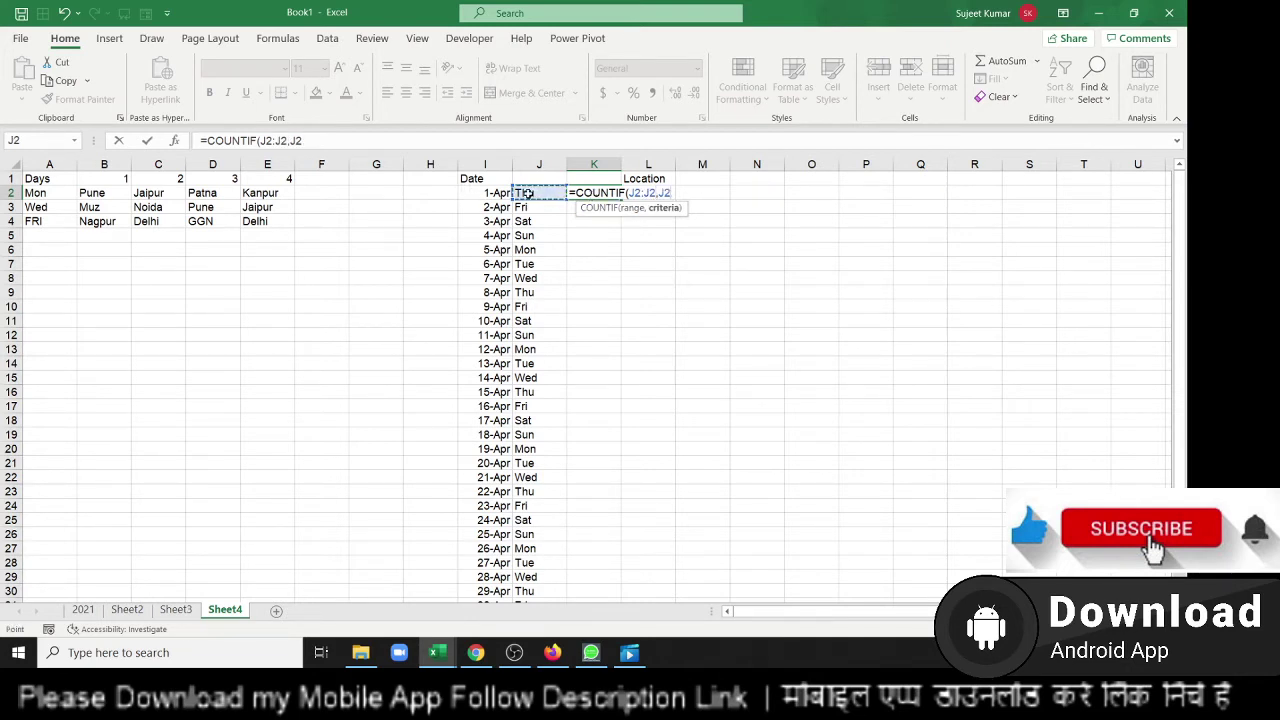
{"action": "key", "text": "Return"}
Anchor the range as =COUNTIF($J$2:J2,J2) and fill it down to K30
{"action": "key", "text": "Up"}
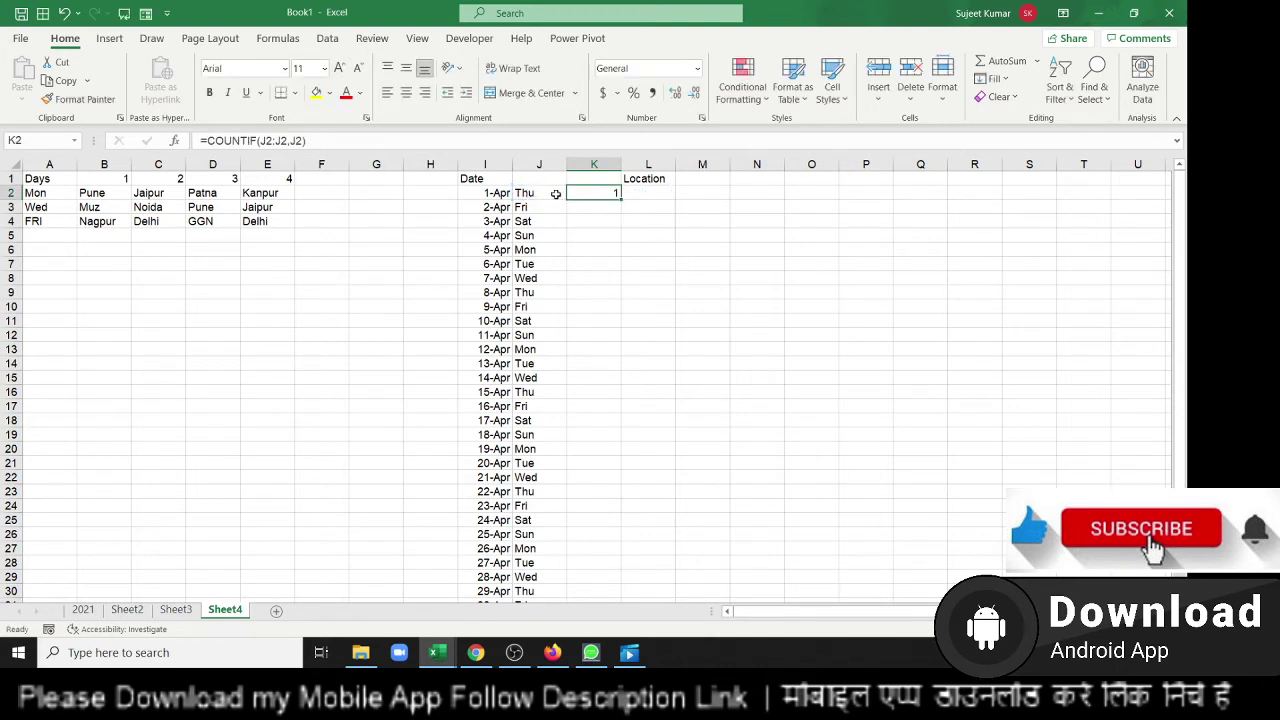
{"action": "double_click", "coordinate": [587, 190]}
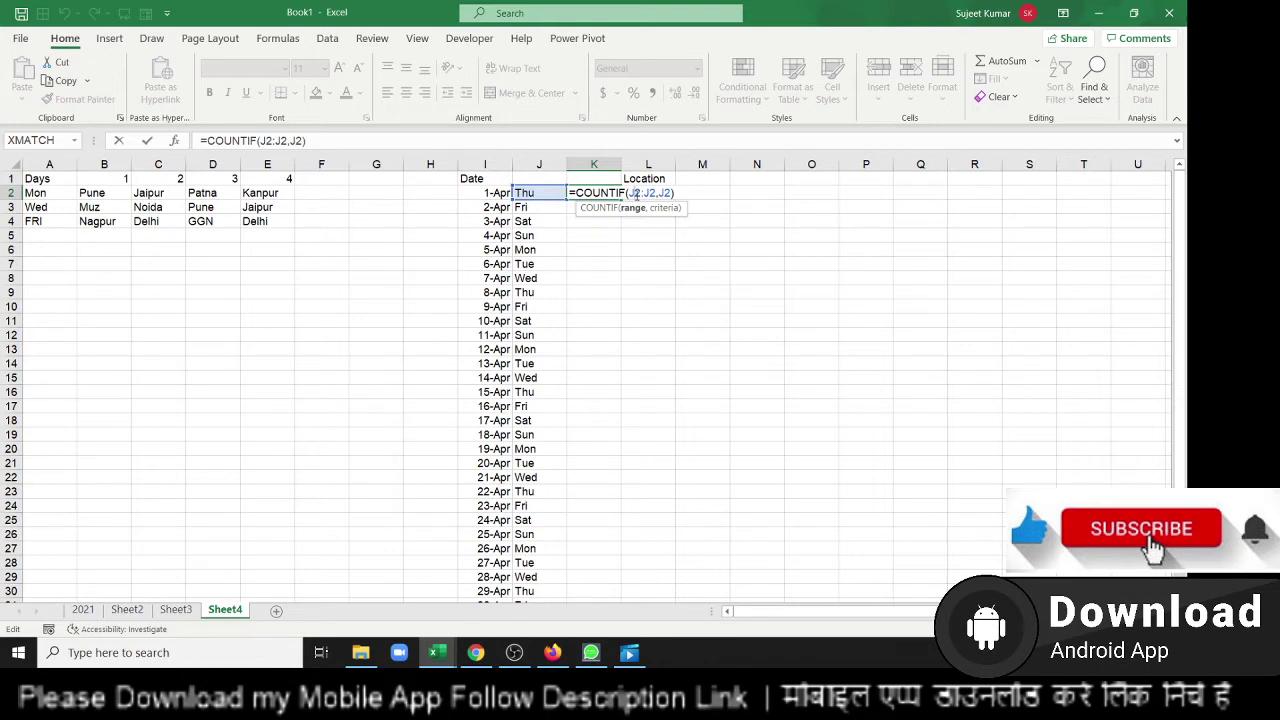
{"action": "key", "text": "F4"}
{"action": "key", "text": "Return"}
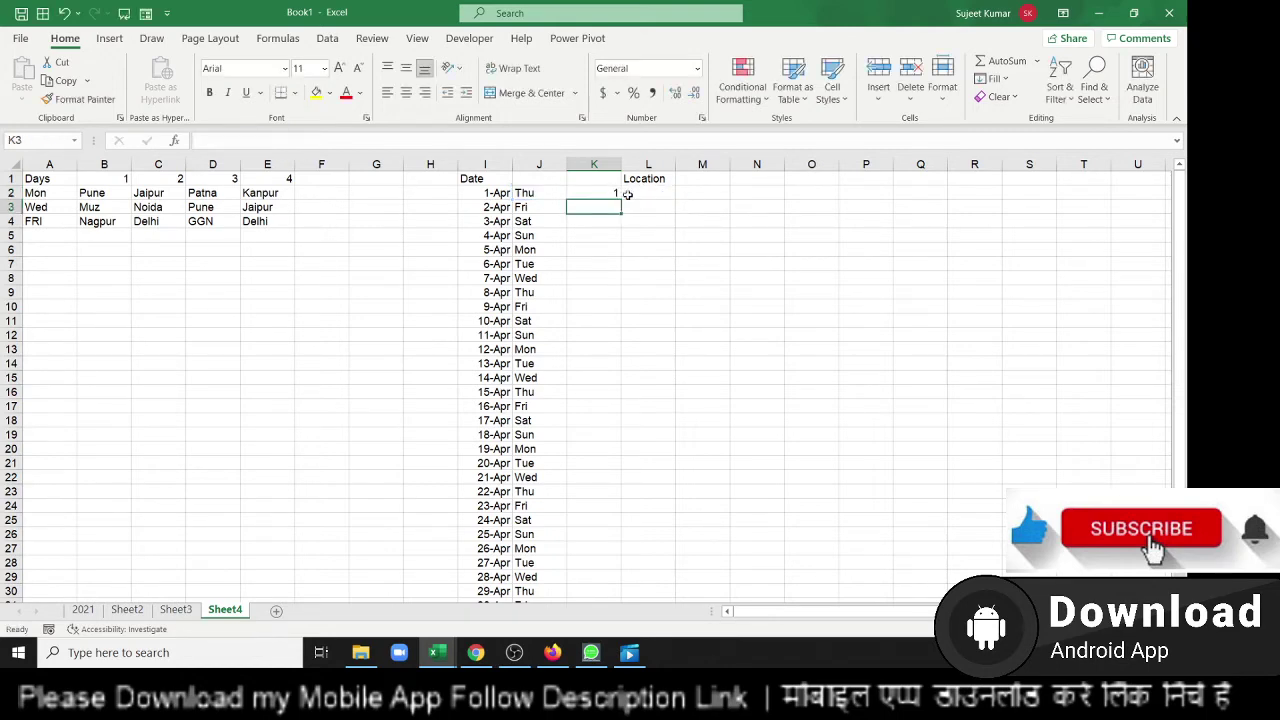
{"action": "left_click", "coordinate": [610, 192]}
{"action": "double_click", "coordinate": [618, 197]}
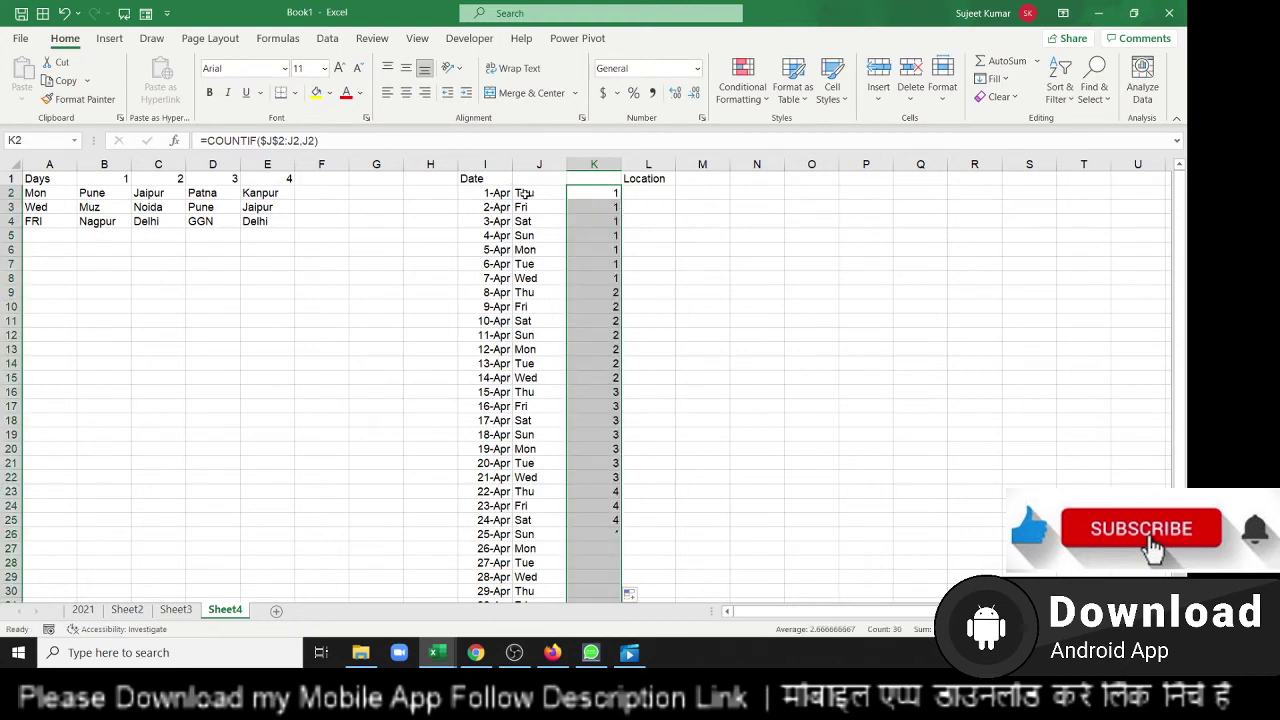
{"action": "left_click", "coordinate": [606, 295]}
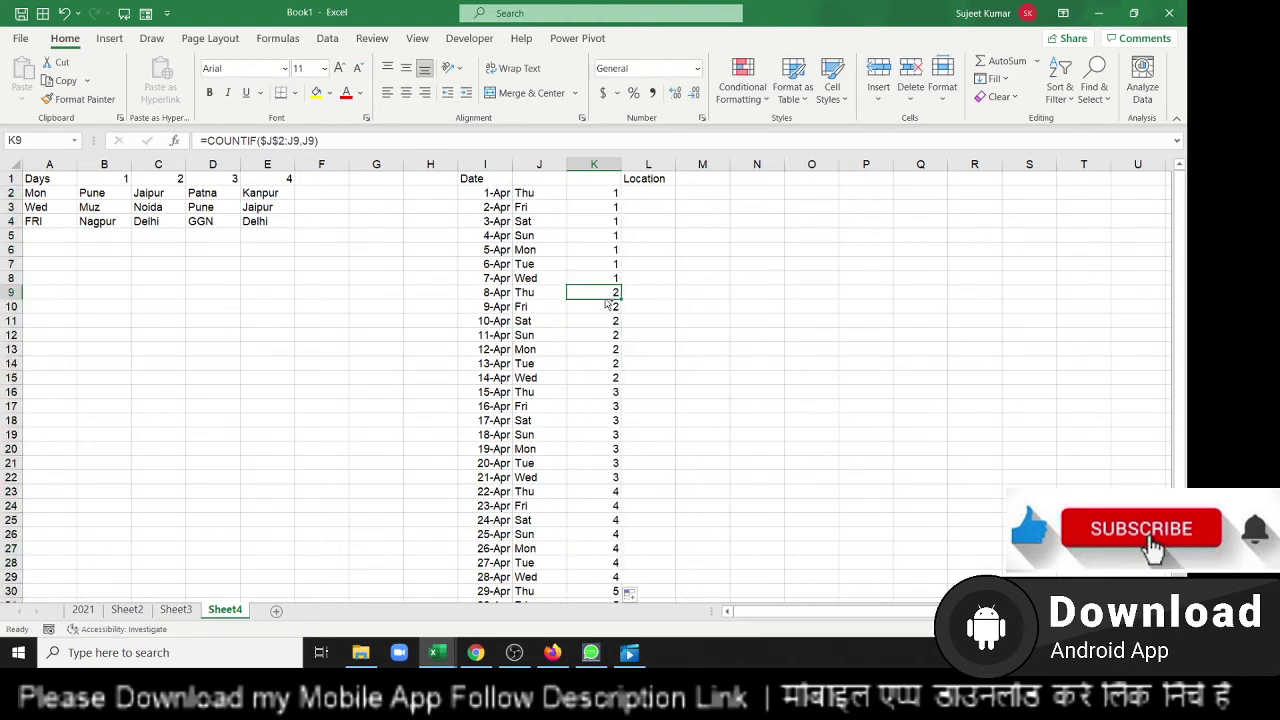
{"action": "key", "text": "ctrl+Down"}
{"action": "key", "text": "ctrl+Up"}
{"action": "key", "text": "ctrl+Up"}
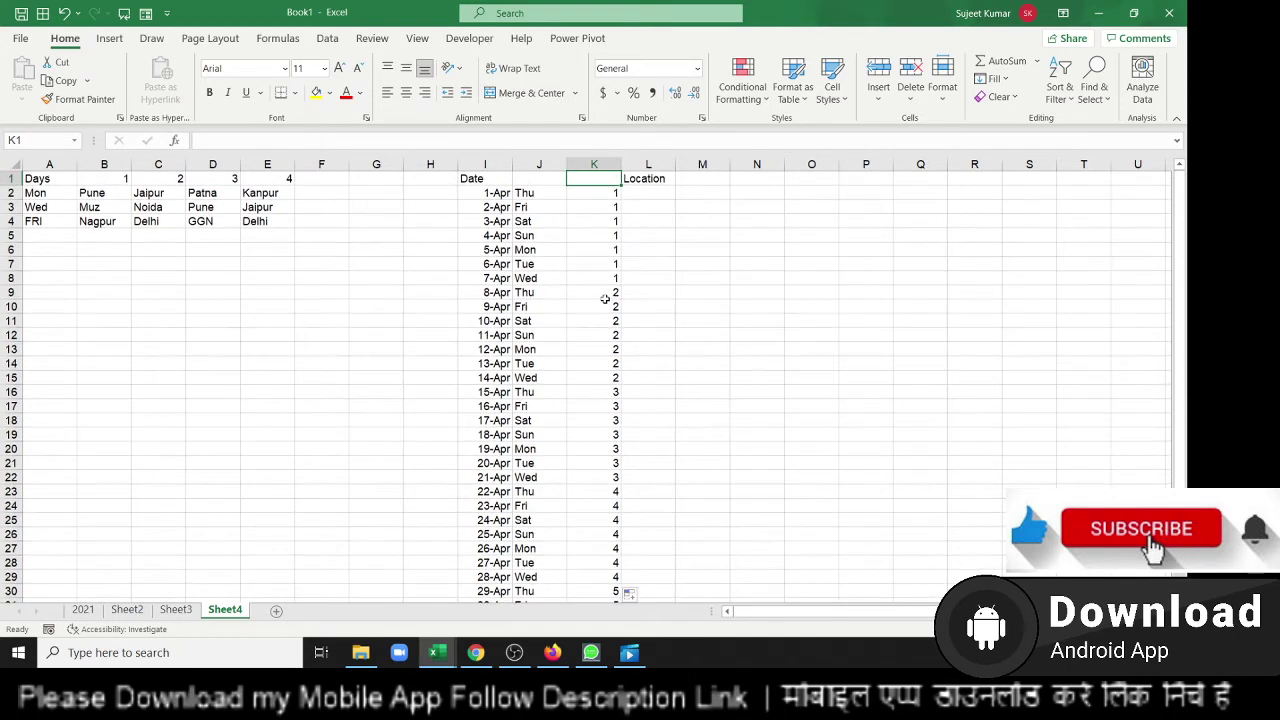
Enter =VLOOKUP(J2,A1:E4,K2+1,0) in L2, which returns #N/A, and reopen it
{"action": "key", "text": "Right"}
{"action": "key", "text": "Down"}
{"action": "type", "text": "="}
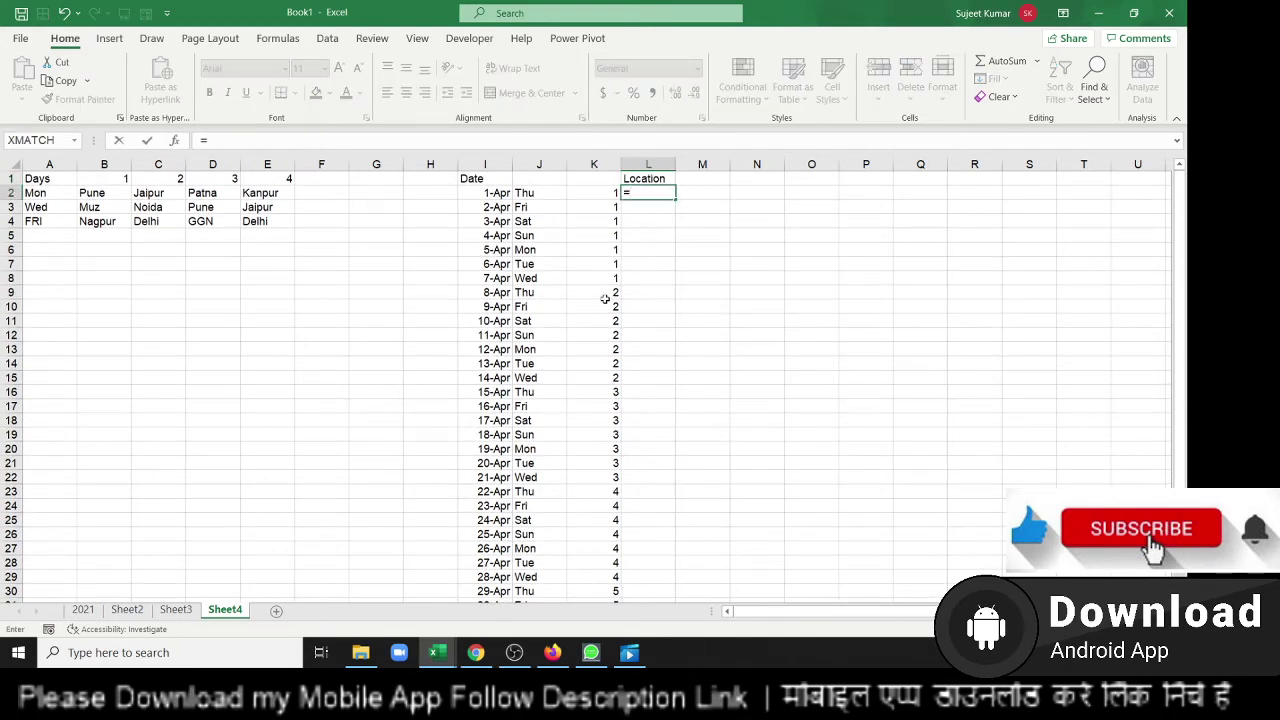
{"action": "type", "text": "vl"}
{"action": "key", "text": "Tab"}
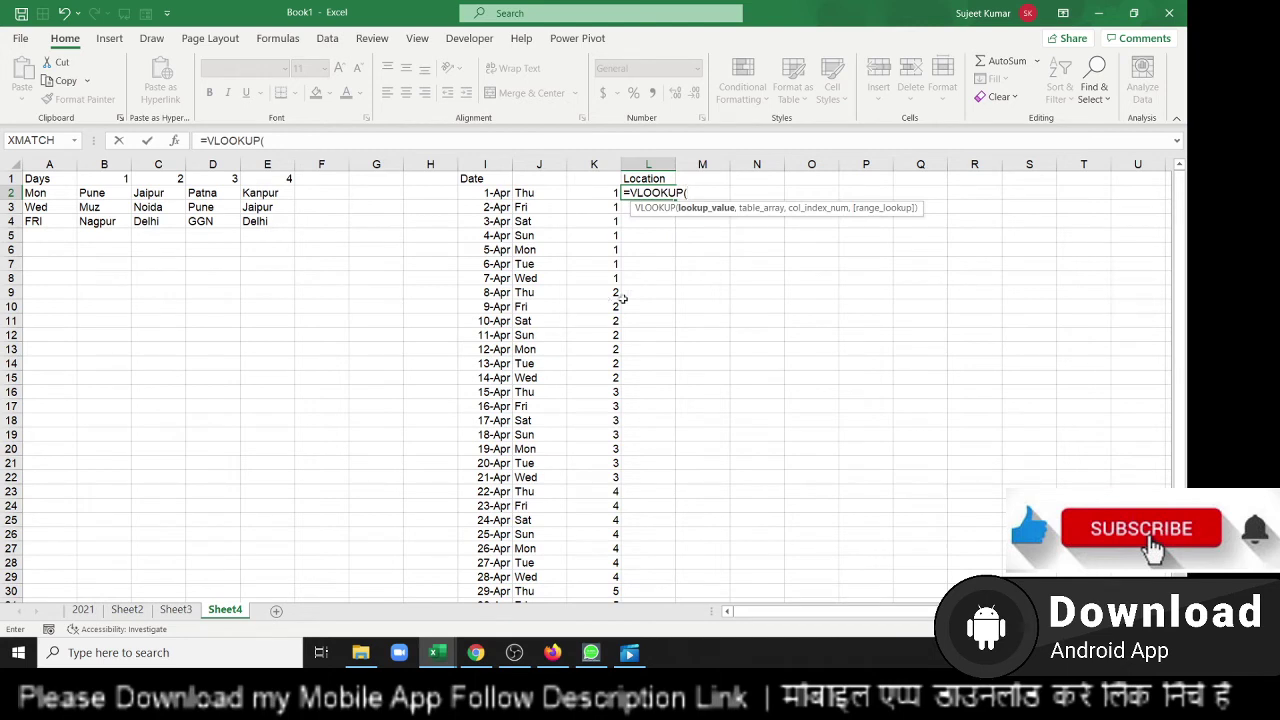
{"action": "left_click", "coordinate": [539, 195]}
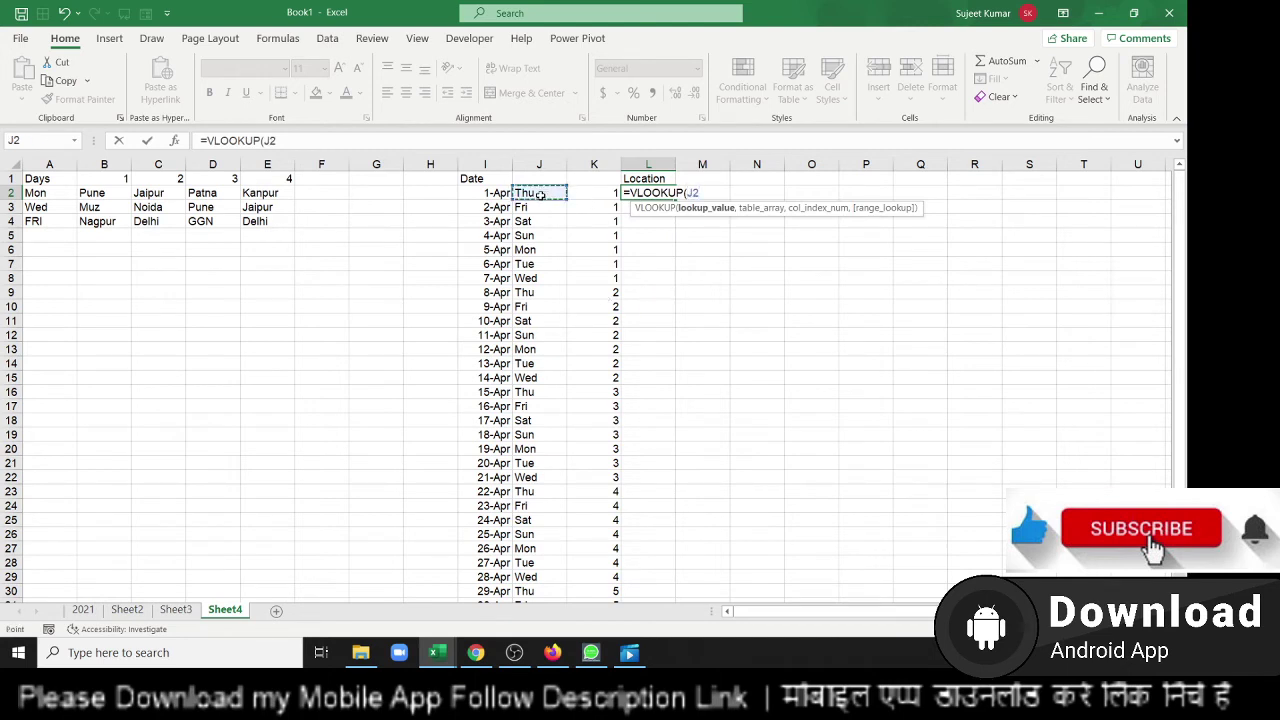
{"action": "type", "text": ","}
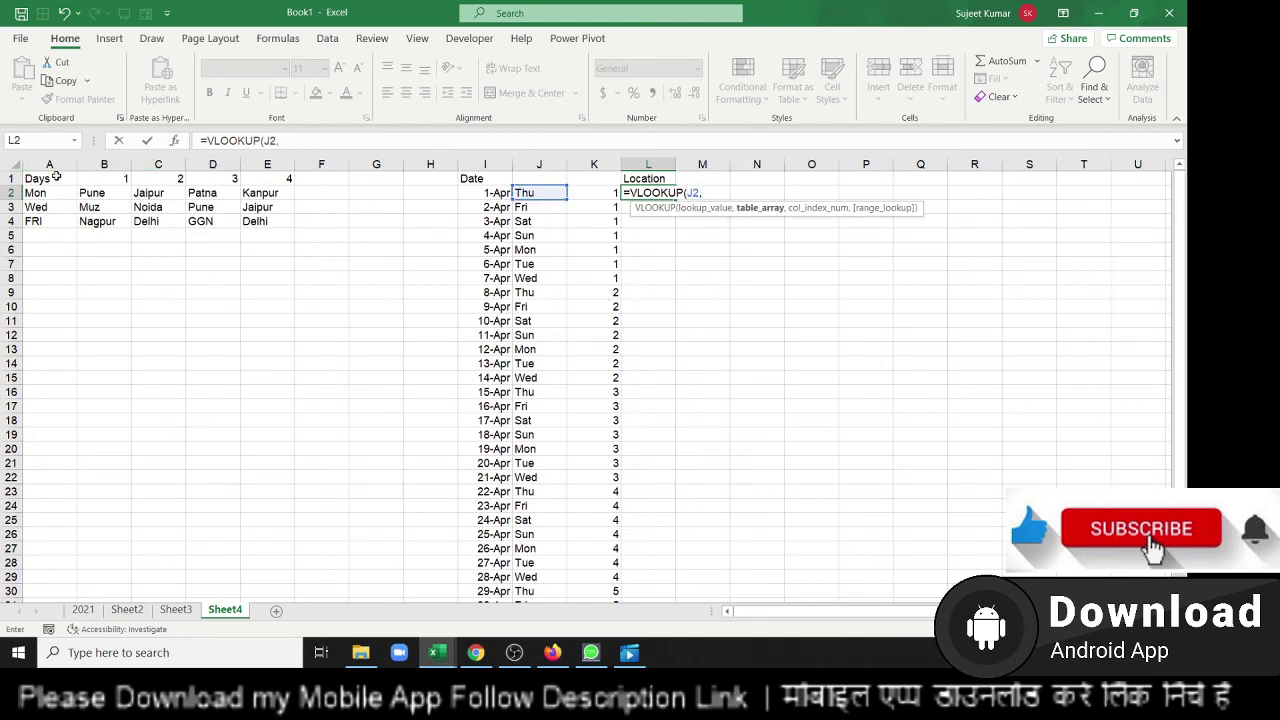
{"action": "mouse_move", "coordinate": [50, 178]}
{"action": "left_mouse_down"}
{"action": "mouse_move", "coordinate": [275, 197]}
{"action": "mouse_move", "coordinate": [282, 226]}
{"action": "left_mouse_up"}
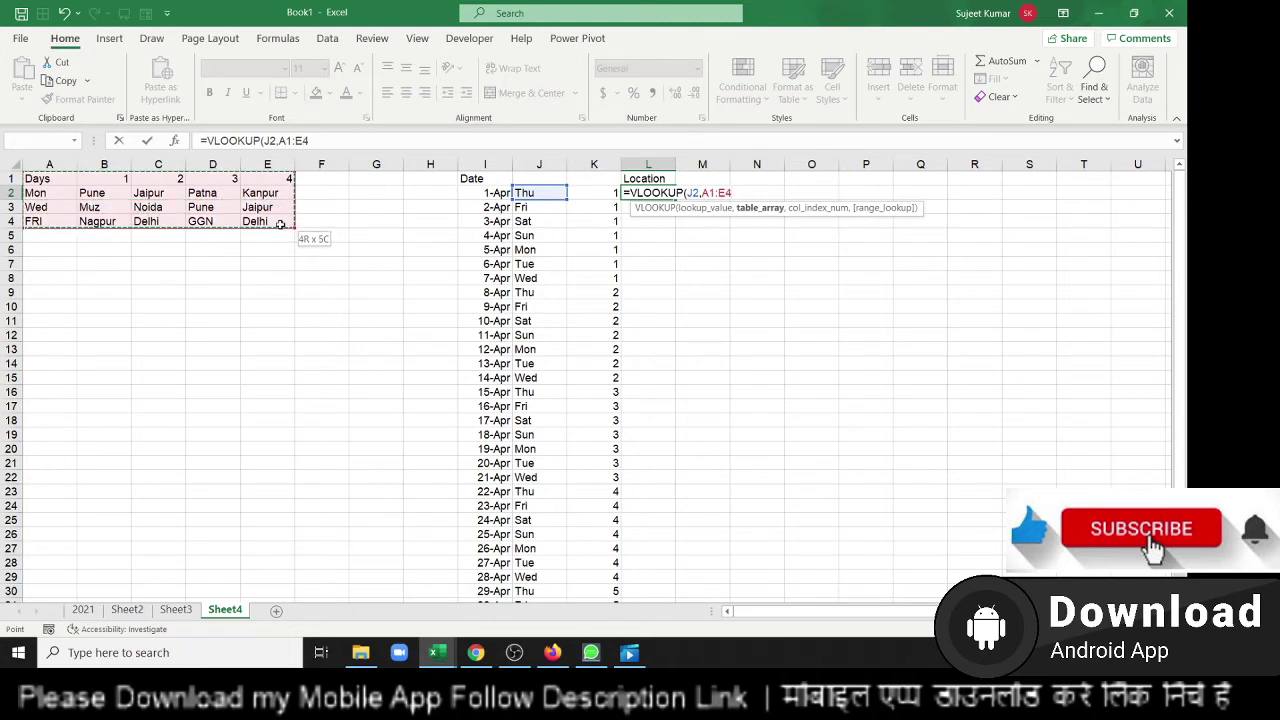
{"action": "type", "text": ","}
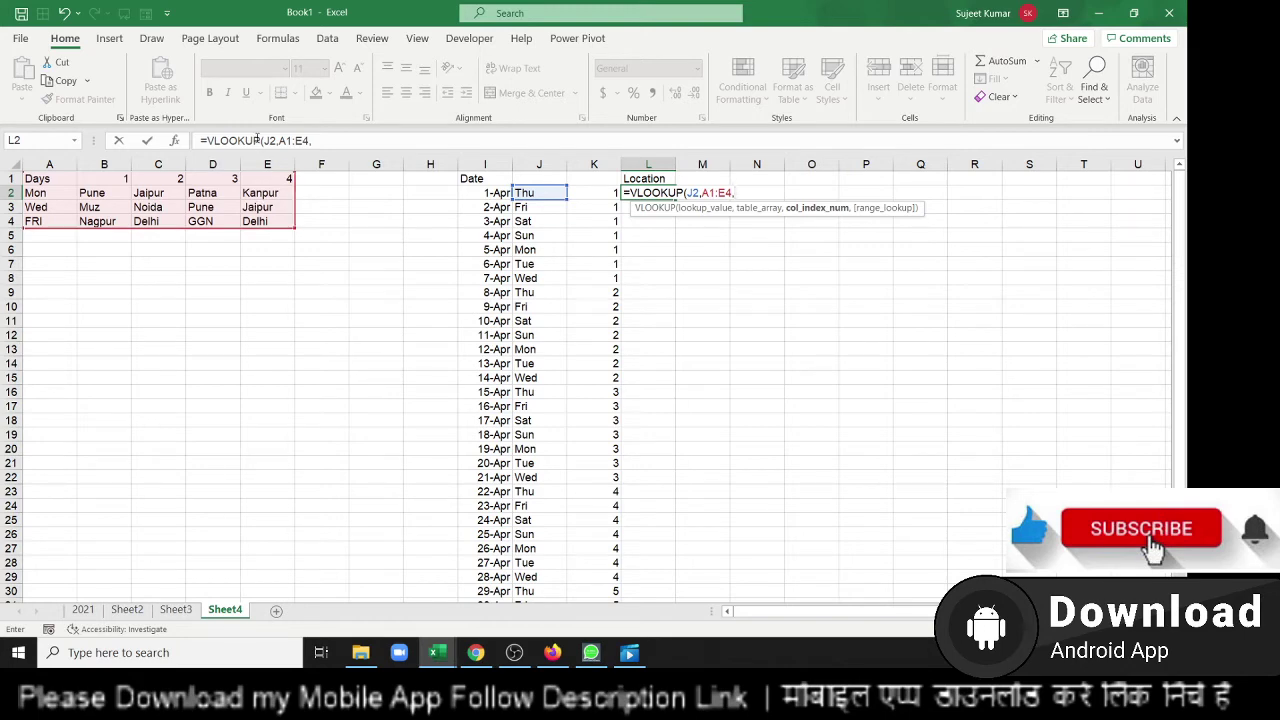
{"action": "left_click", "coordinate": [609, 191]}
{"action": "type", "text": "+"}
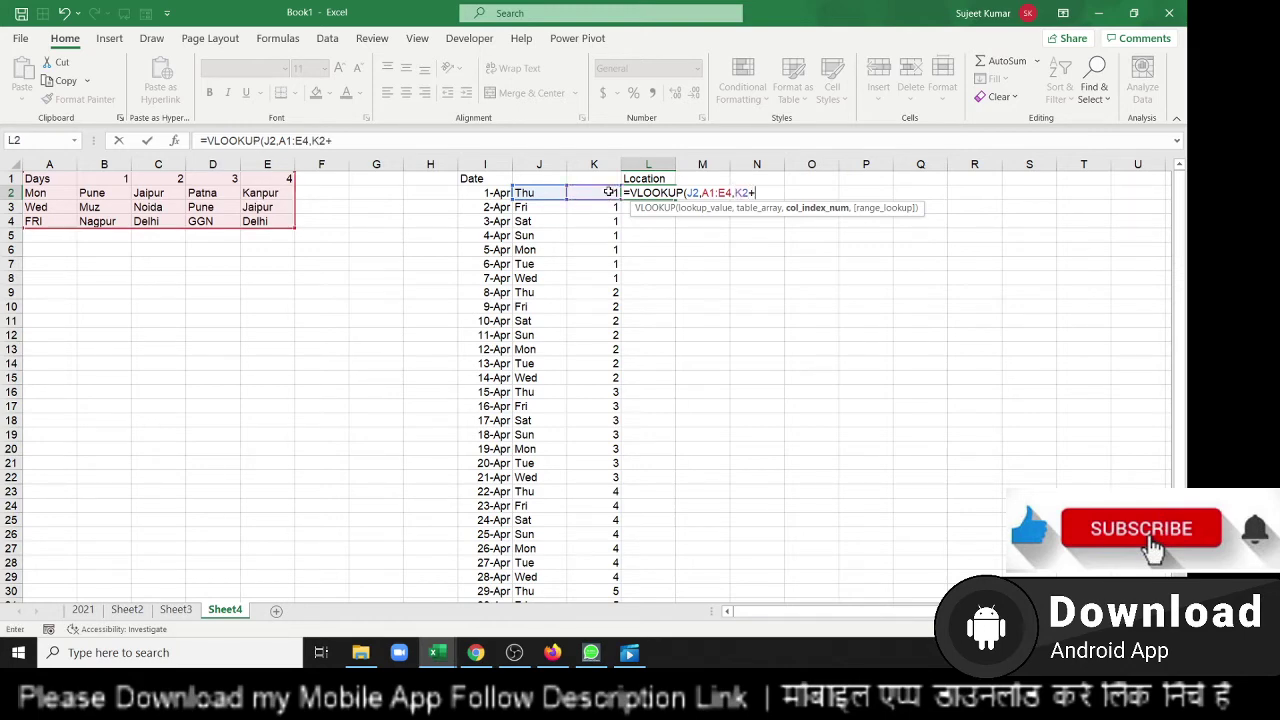
{"action": "type", "text": "1,"}
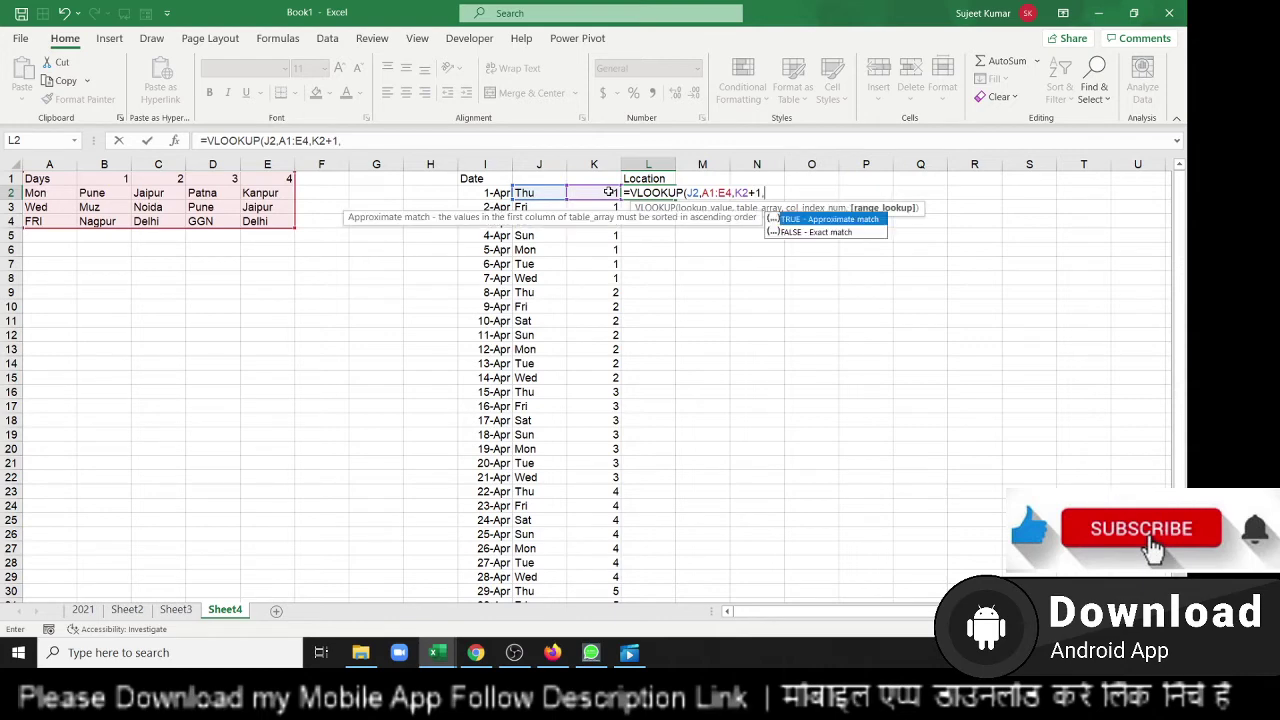
{"action": "type", "text": "0"}
{"action": "key", "text": "Return"}
{"action": "key", "text": "Up"}
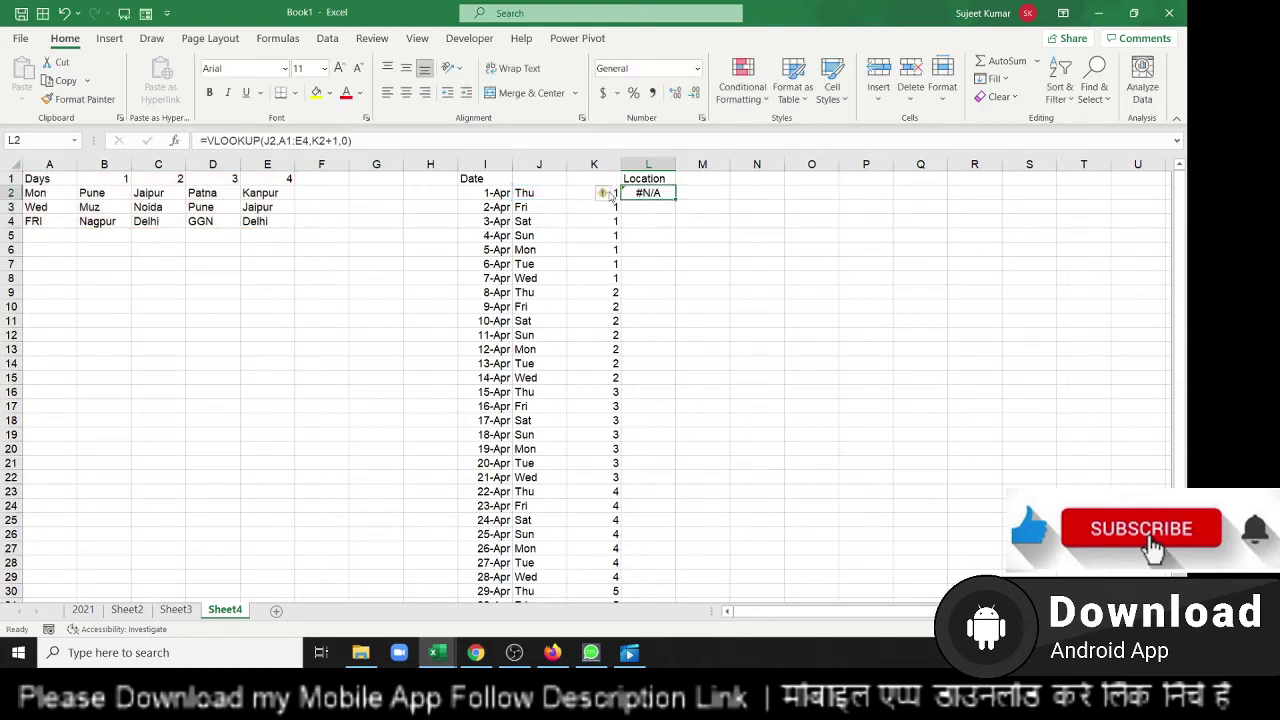
{"action": "double_click", "coordinate": [652, 192]}
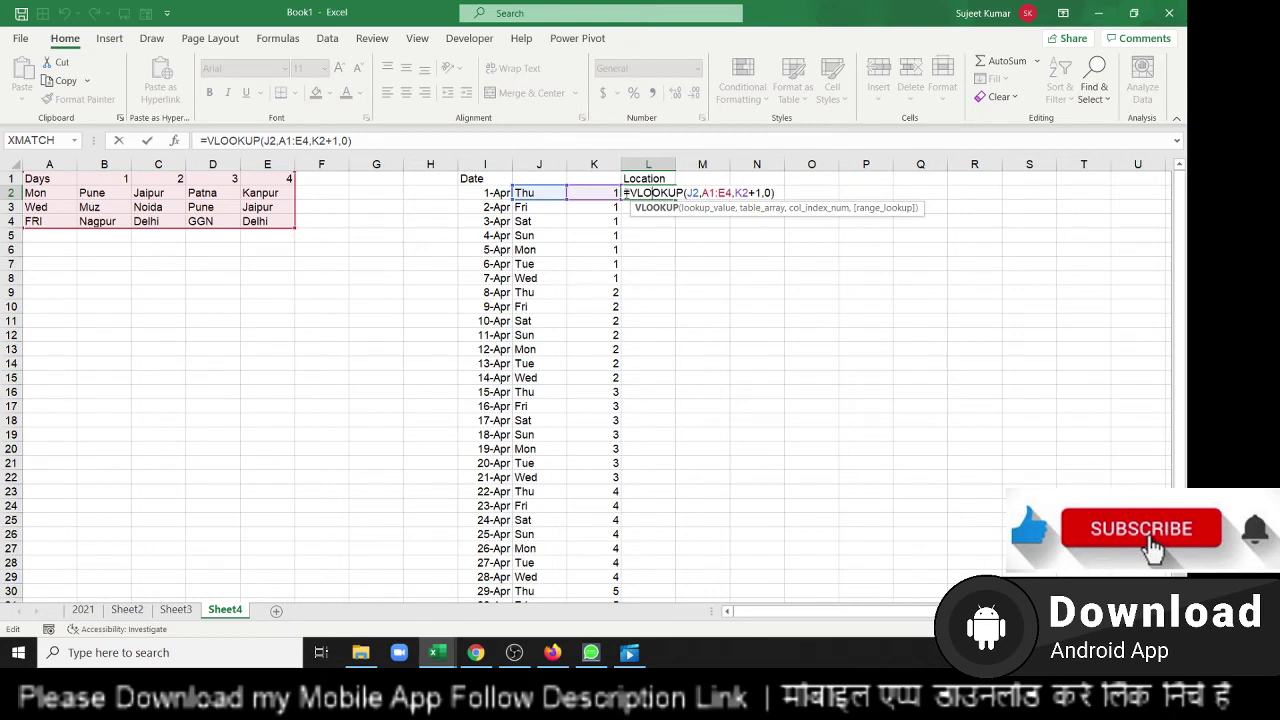
Wrap L2's lookup in IFERROR with "" so #N/A shows as blank
{"action": "left_click", "coordinate": [628, 193]}
{"action": "type", "text": "I"}
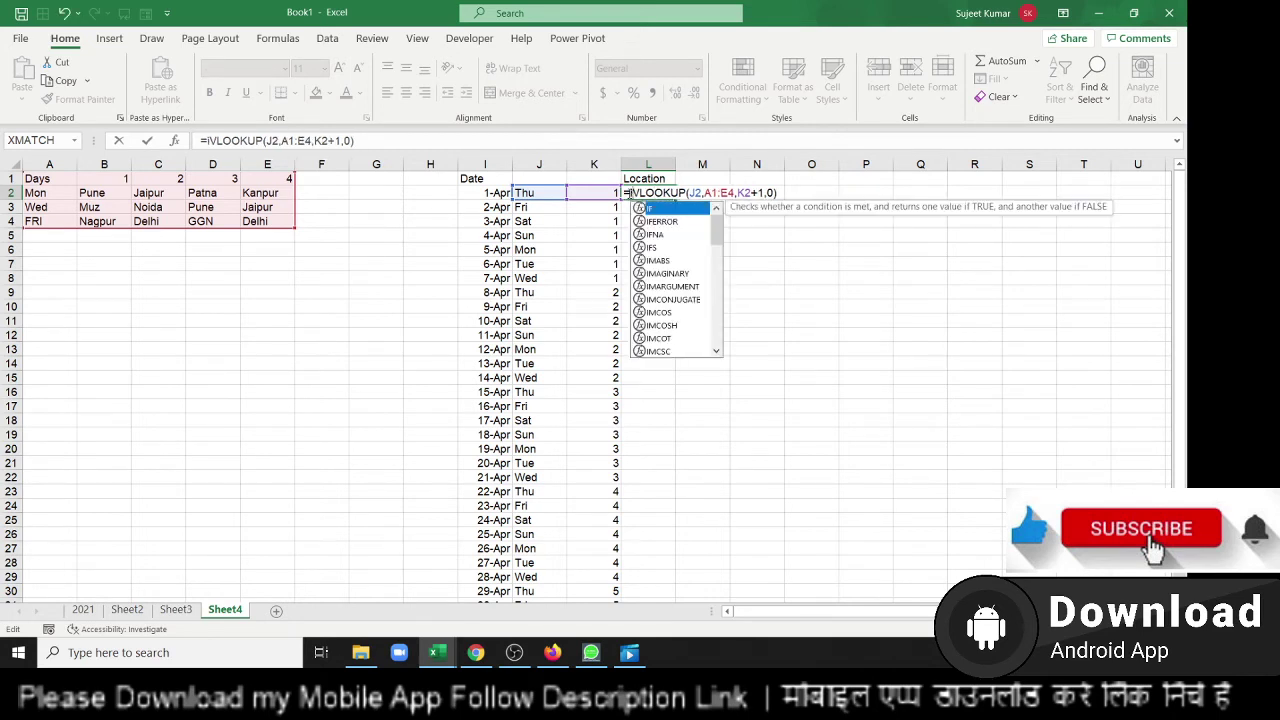
{"action": "type", "text": "F"}
{"action": "key", "text": "Down"}
{"action": "key", "text": "Tab"}
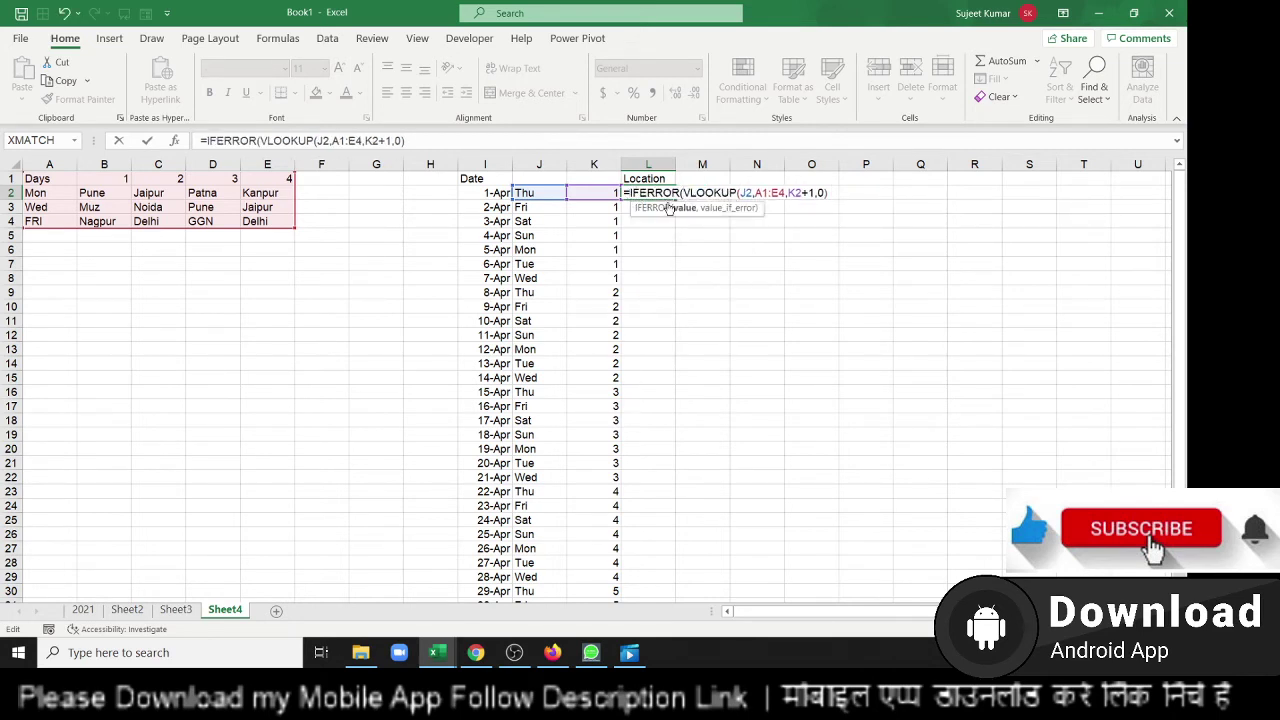
{"action": "type", "text": ","}
{"action": "key", "text": "Return"}
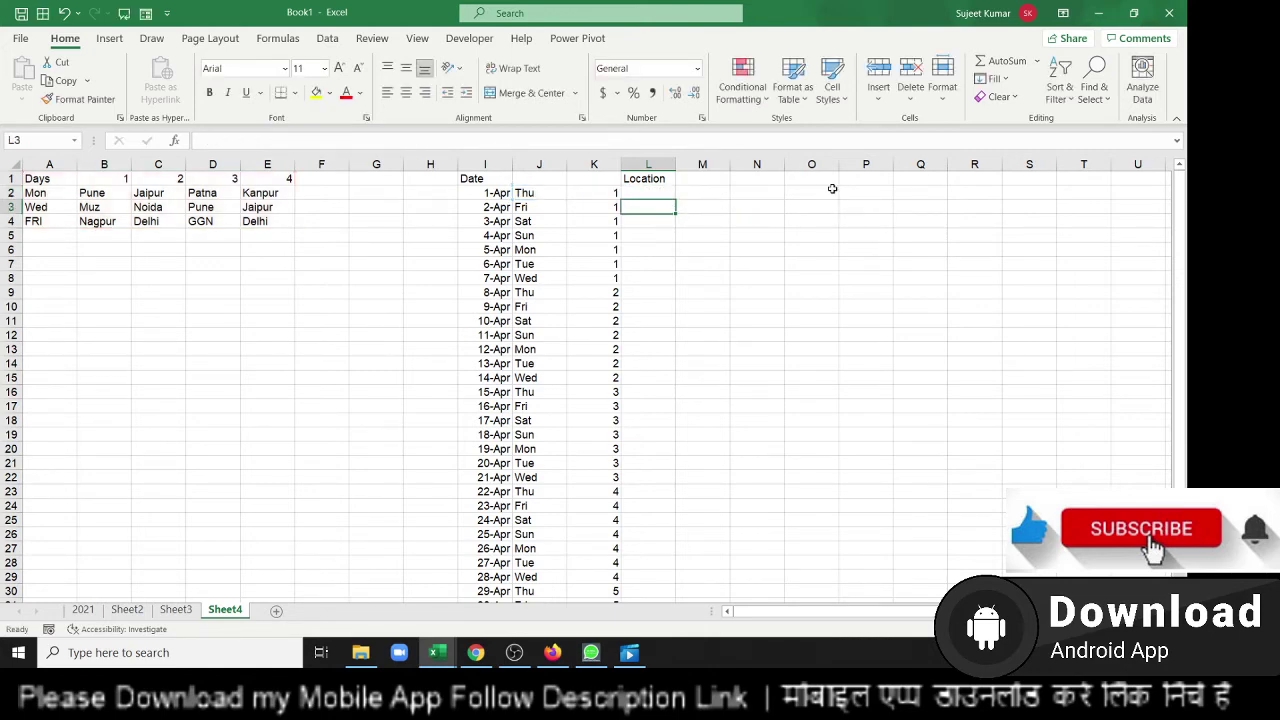
Make the table range absolute as $A$1:$E$4 and review the formula
{"action": "double_click", "coordinate": [652, 194]}
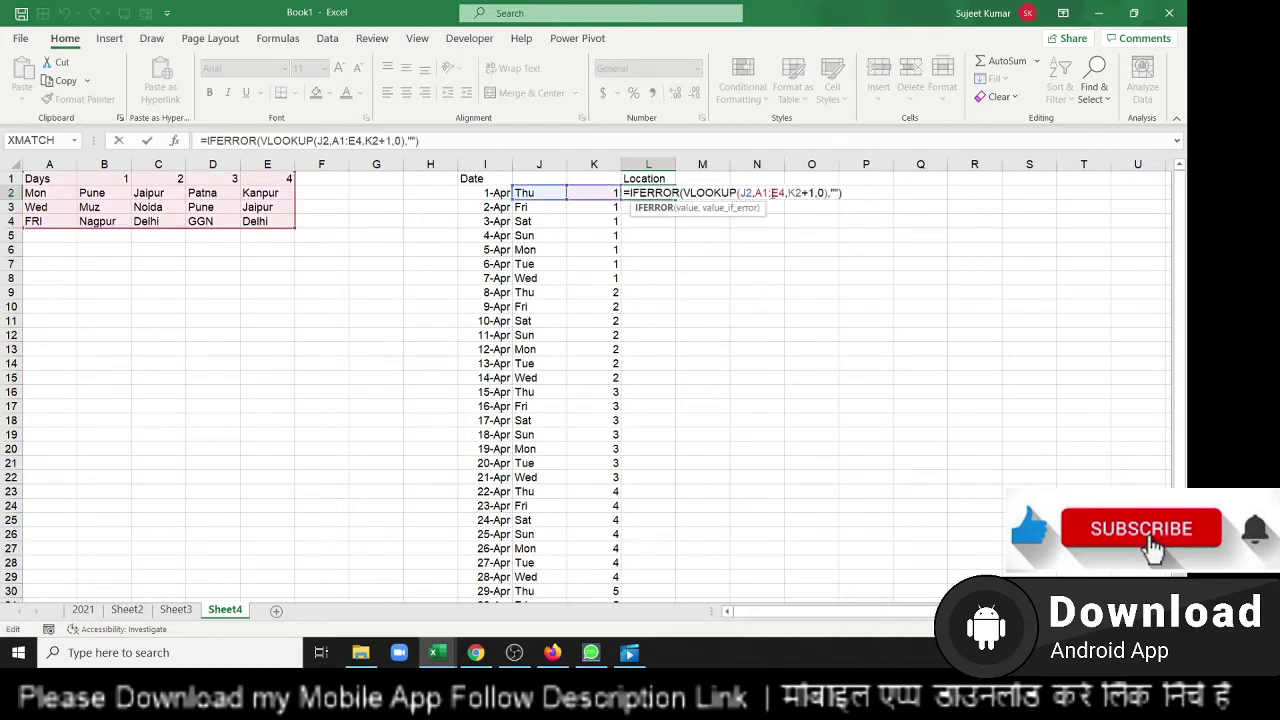
{"action": "left_click", "coordinate": [760, 193]}
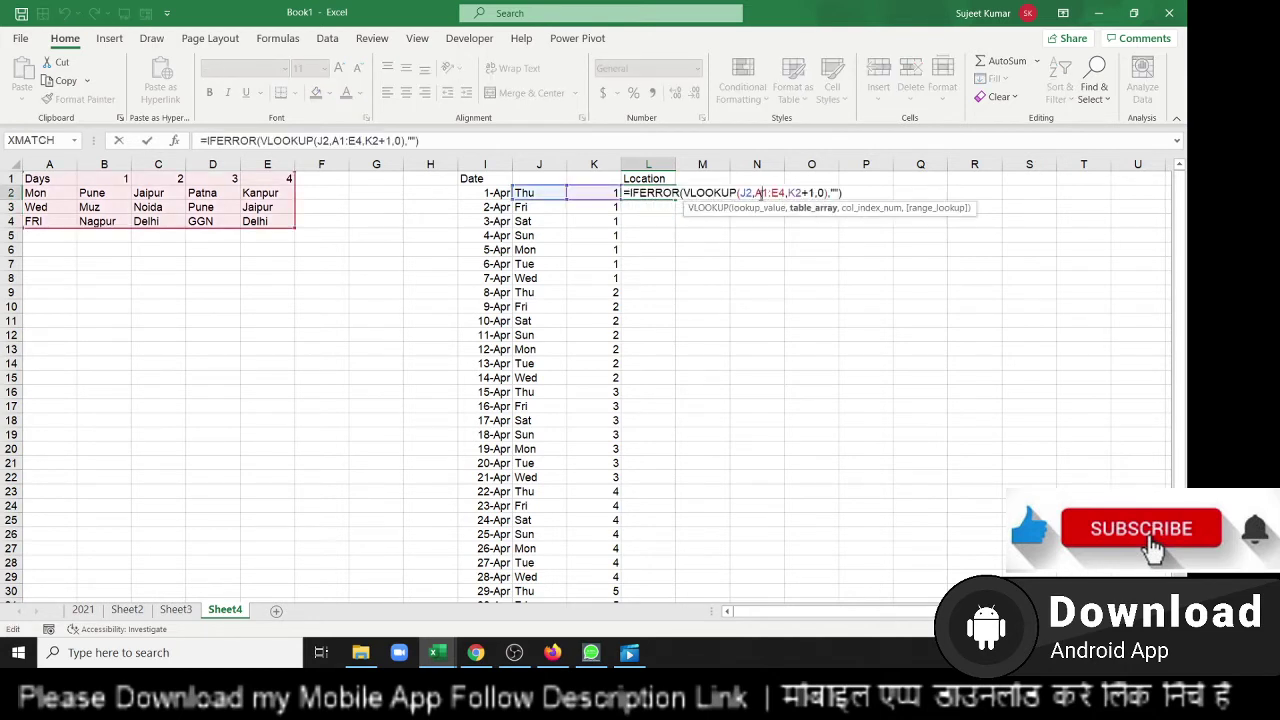
{"action": "key", "text": "F4"}
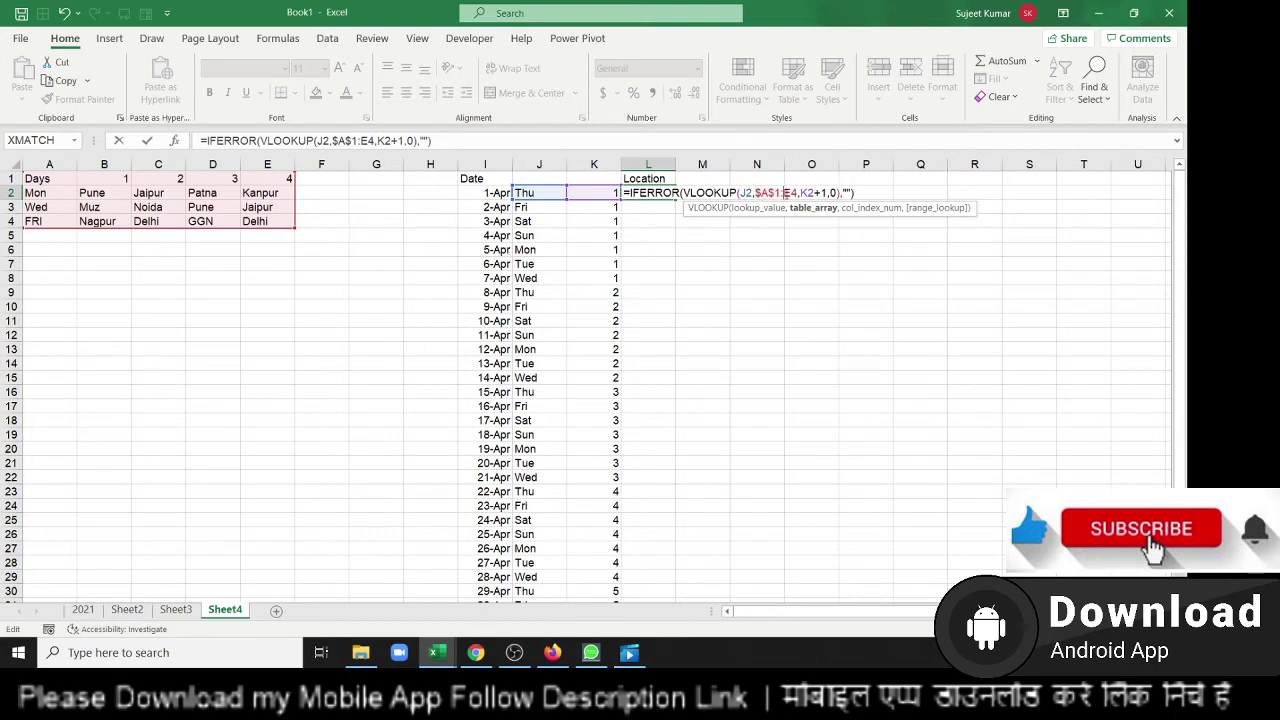
{"action": "key", "text": "F4"}
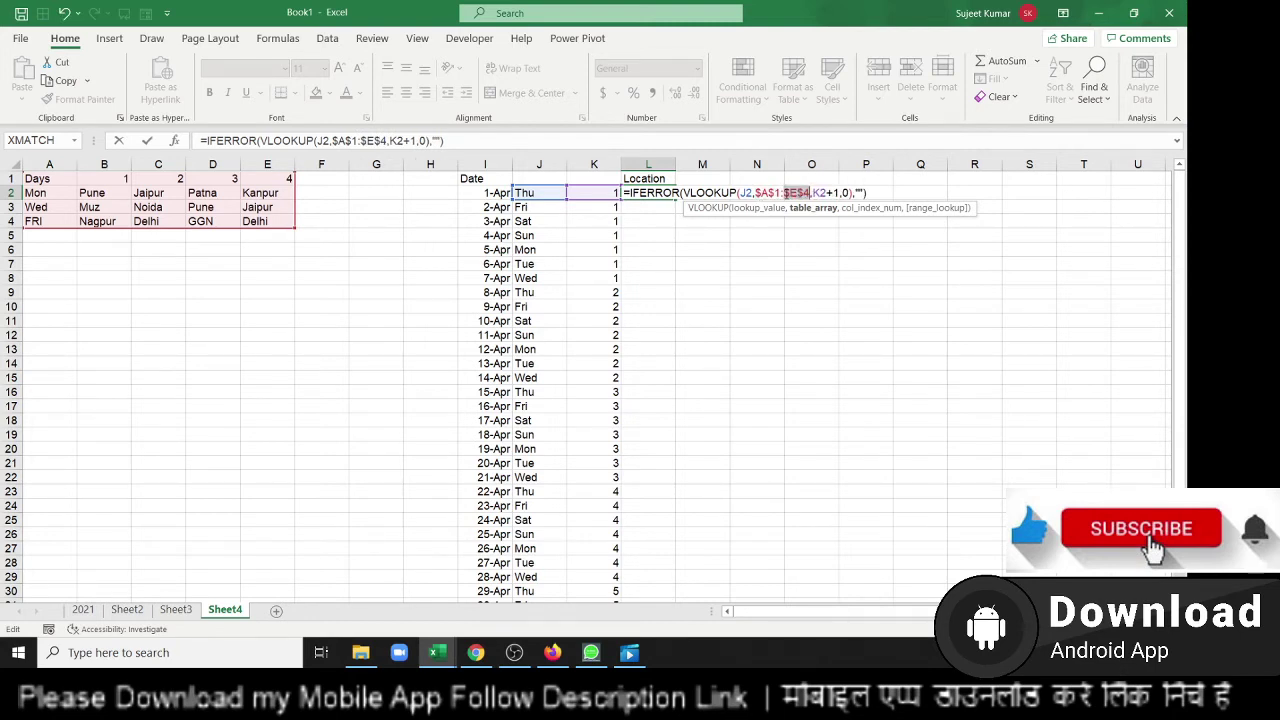
{"action": "key", "text": "Return"}
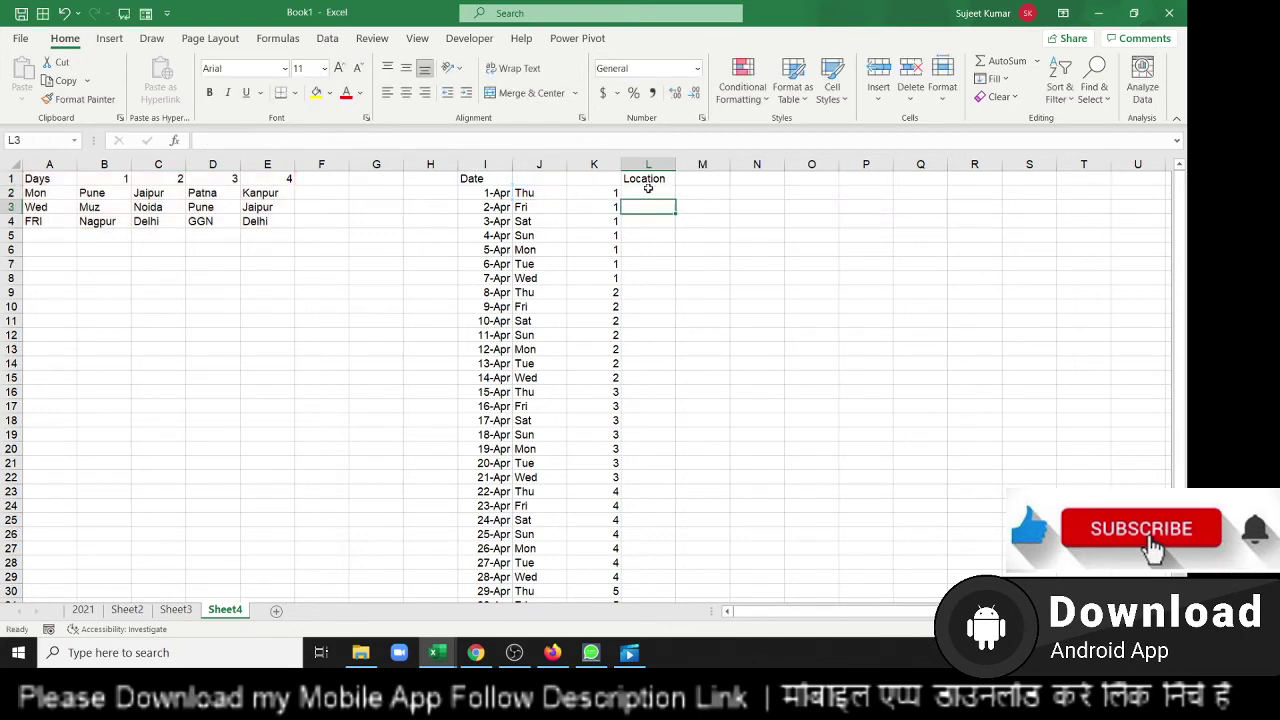
{"action": "left_click", "coordinate": [648, 190]}
{"action": "double_click", "coordinate": [648, 190]}
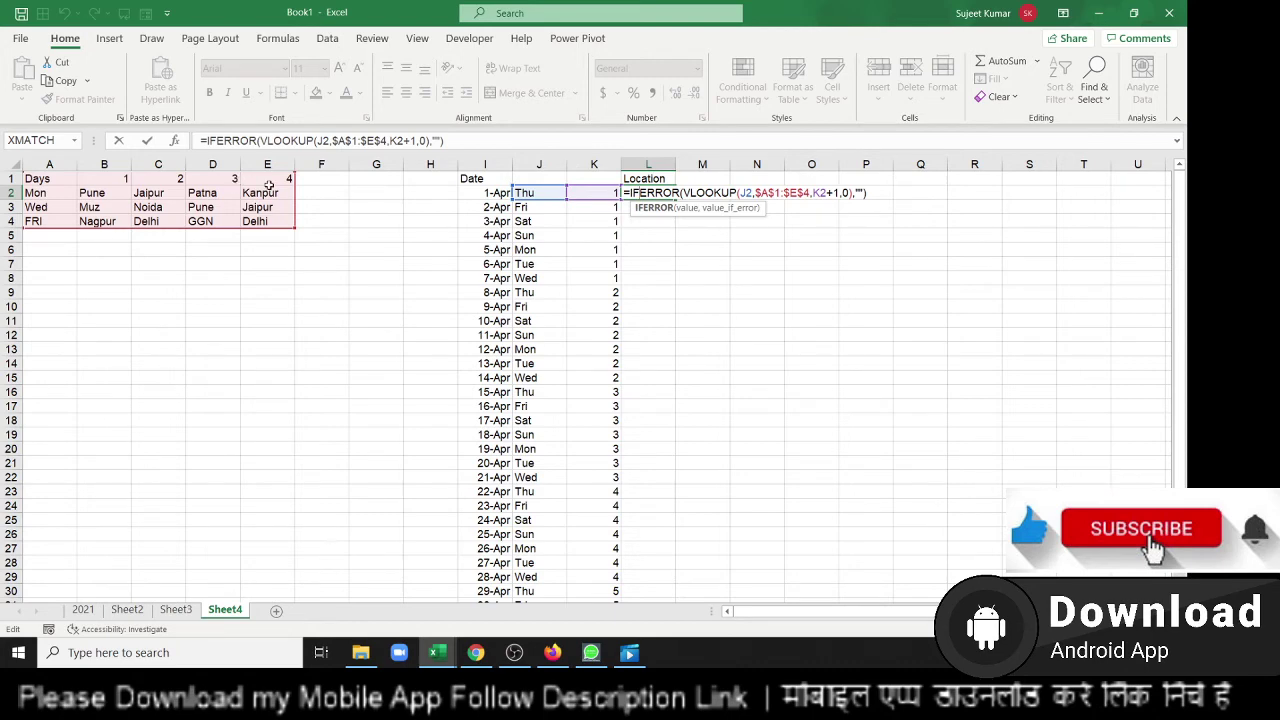
{"action": "key", "text": "Escape"}
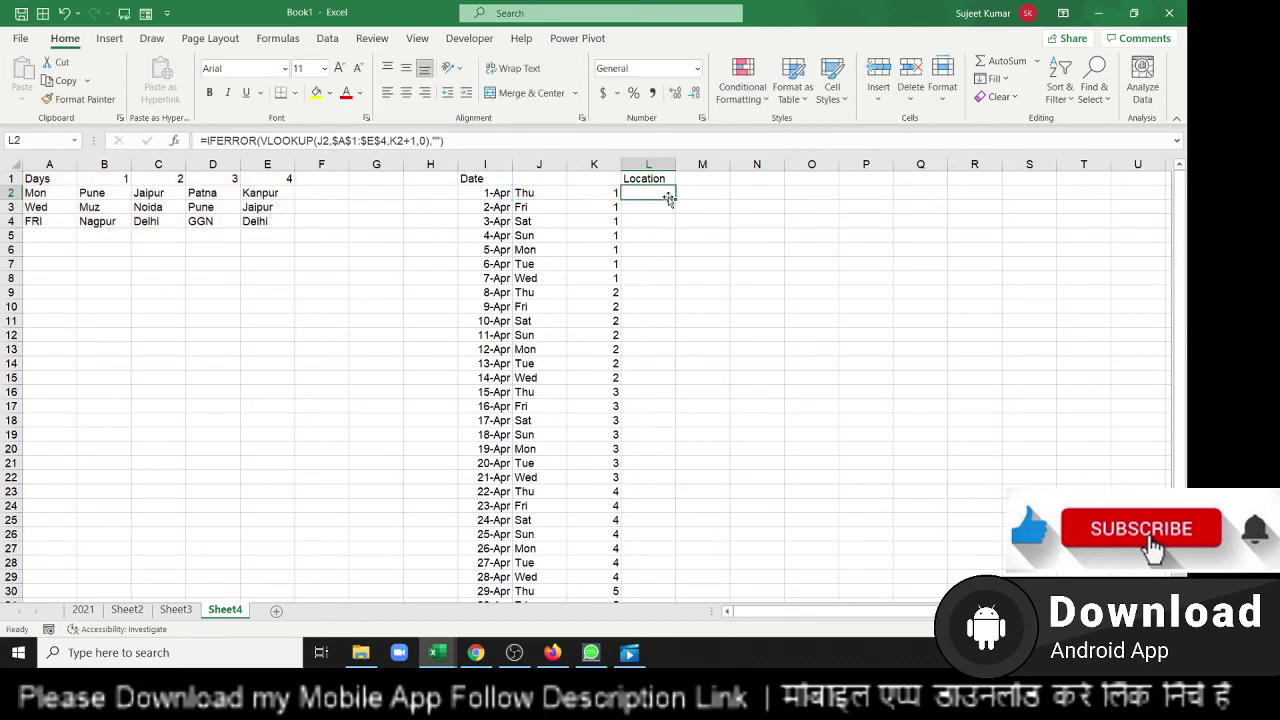
Copy the Location formula down to L30 and check results such as Pune in L6
{"action": "double_click", "coordinate": [675, 200]}
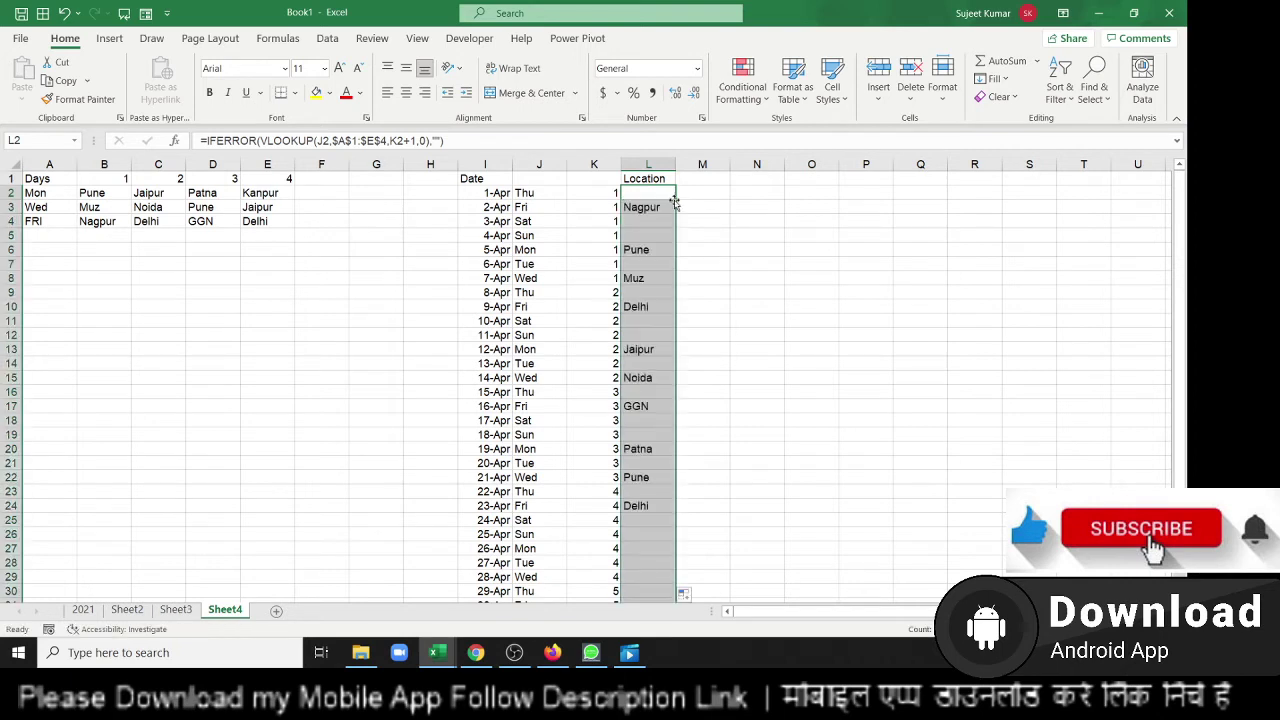
{"action": "left_click", "coordinate": [580, 207]}
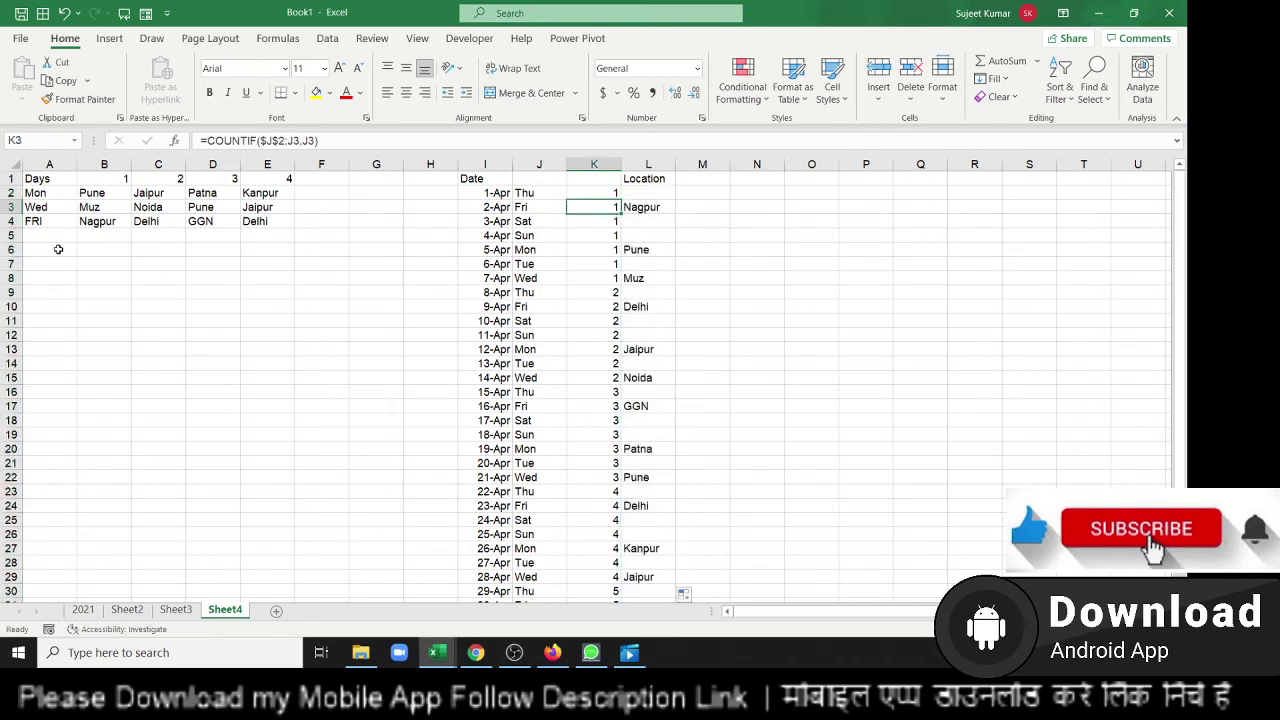
{"action": "left_click", "coordinate": [72, 221]}
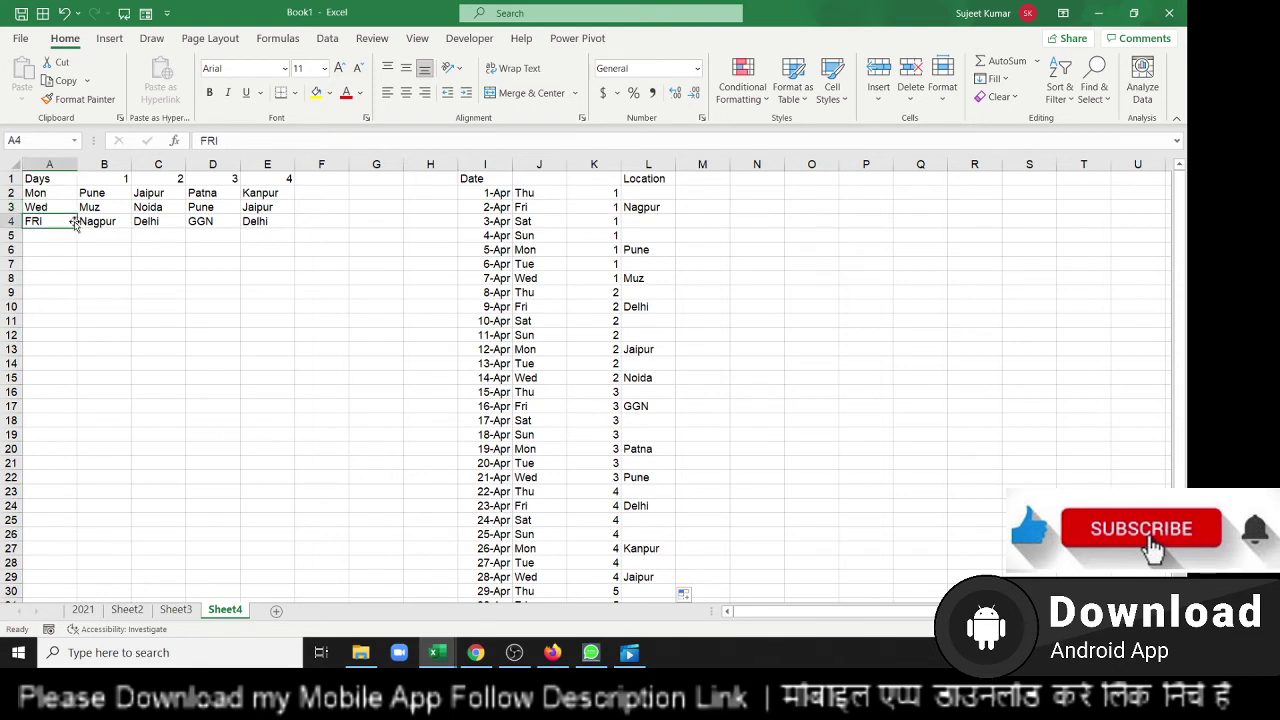
{"action": "left_click", "coordinate": [97, 223]}
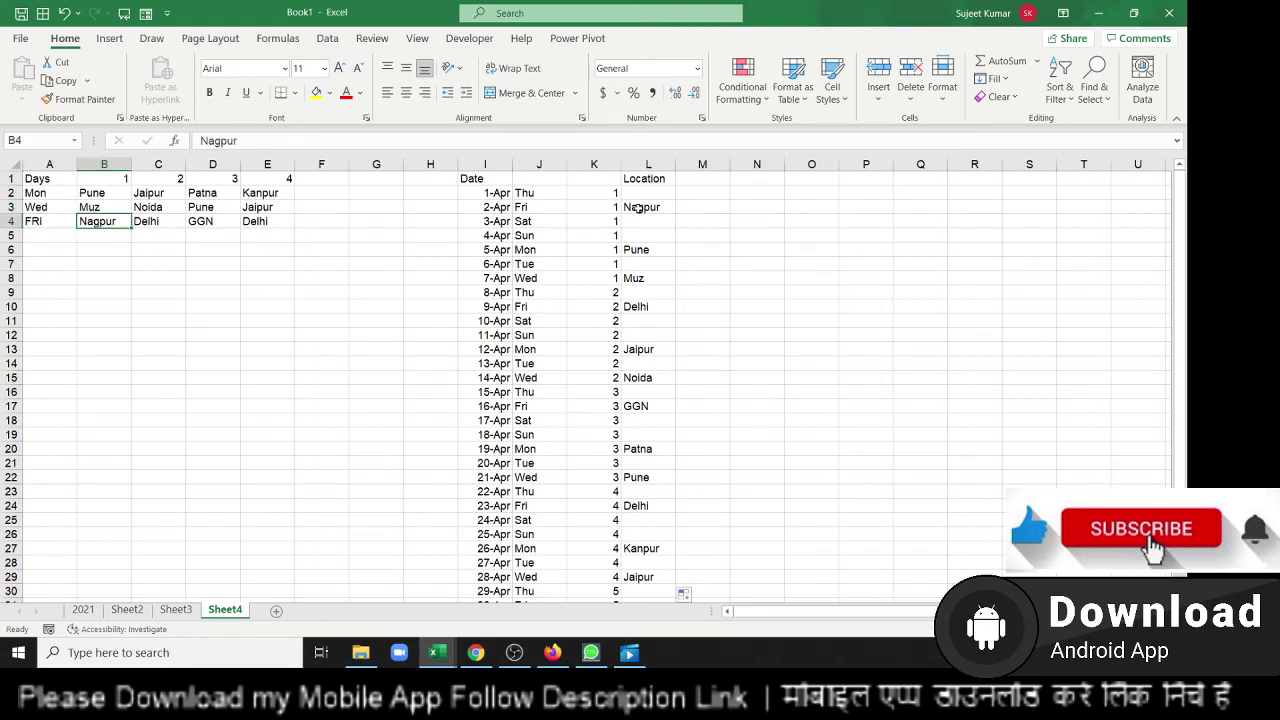
{"action": "left_click", "coordinate": [632, 251]}
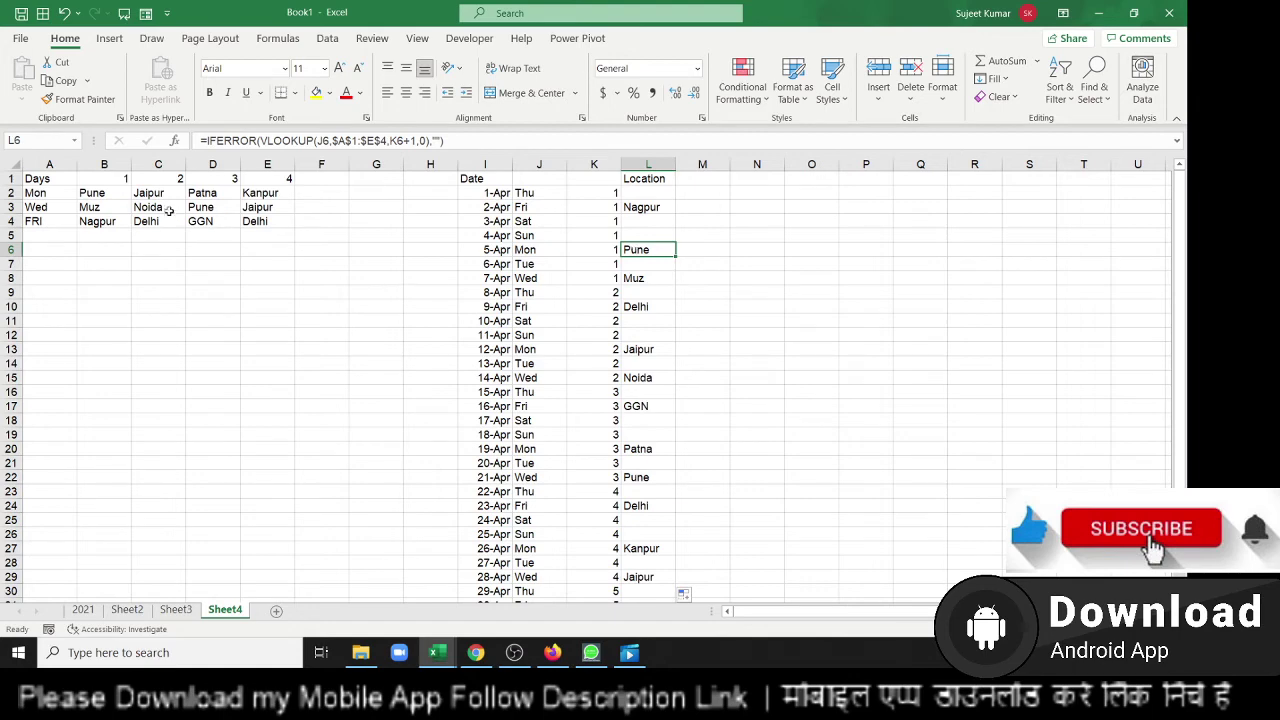
{"action": "left_click", "coordinate": [663, 431]}
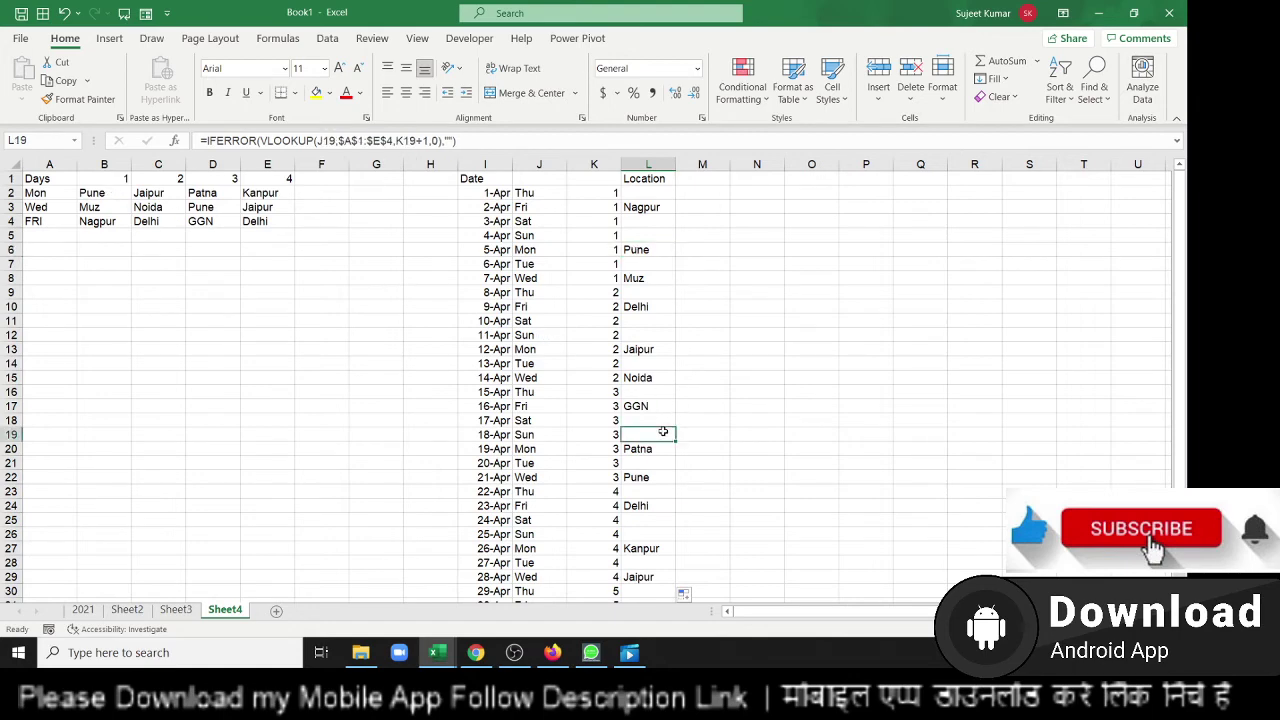
Step through column L's Location values, then show the desktop with Win+D
{"action": "key", "text": "Down"}
{"action": "key", "text": "Down"}
{"action": "key", "text": "Down"}
{"action": "key", "text": "Down"}
{"action": "key", "text": "Down"}
{"action": "key", "text": "Down"}
{"action": "key", "text": "Down"}
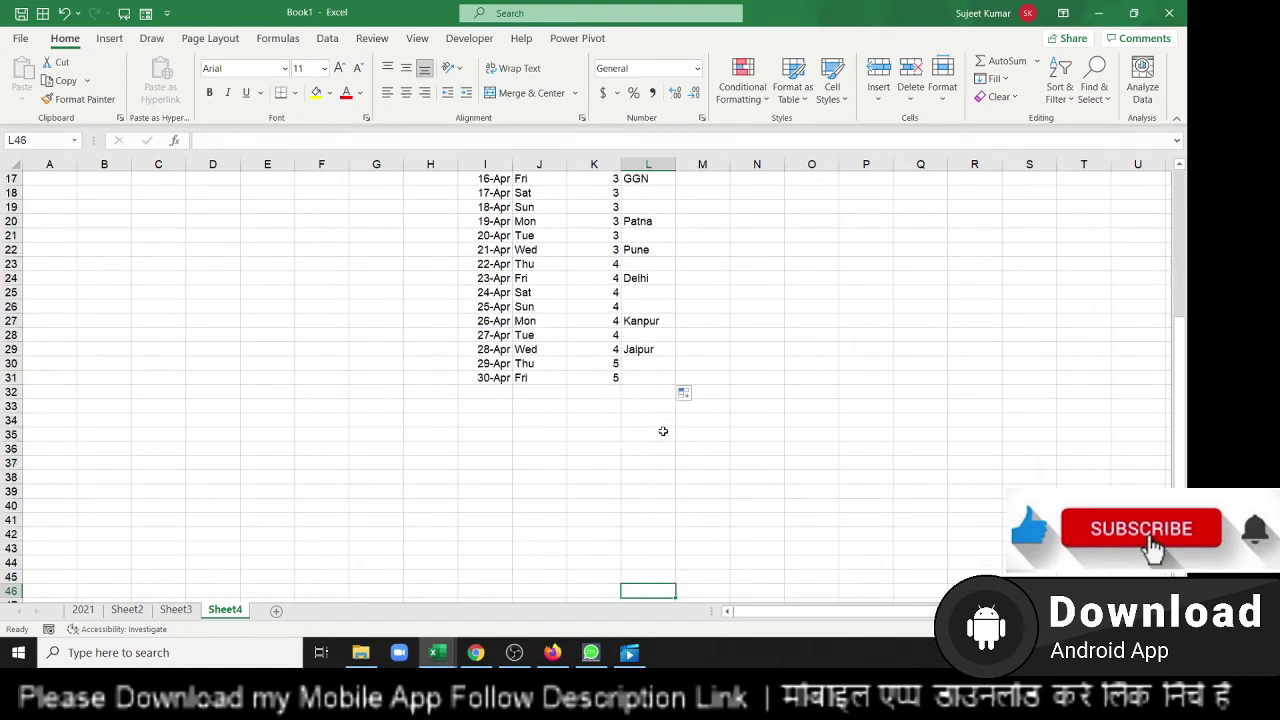
{"action": "key", "text": "Up"}
{"action": "key", "text": "Up"}
{"action": "key", "text": "Up"}
{"action": "key", "text": "Up"}
{"action": "key", "text": "Up"}
{"action": "key", "text": "Up"}
{"action": "key", "text": "Up"}
{"action": "key", "text": "Up"}
{"action": "key", "text": "Up"}
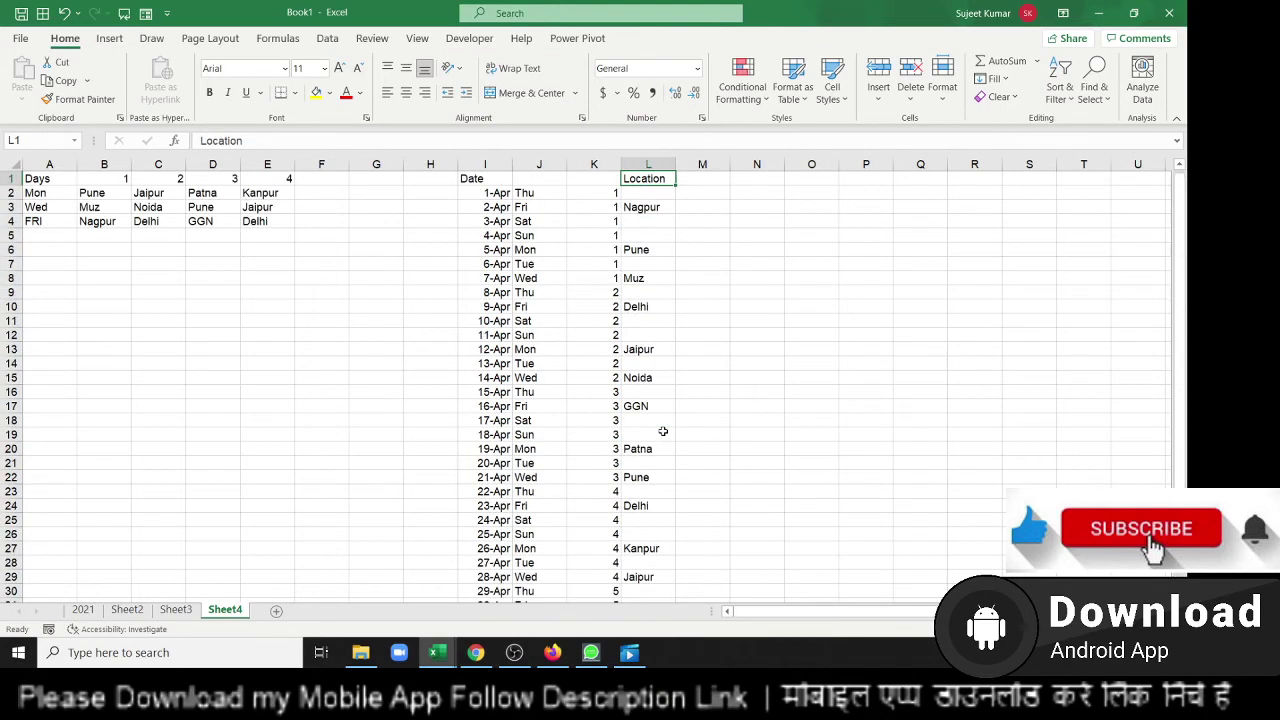
{"action": "key", "text": "Down"}
{"action": "key", "text": "Down"}
{"action": "key", "text": "Down"}
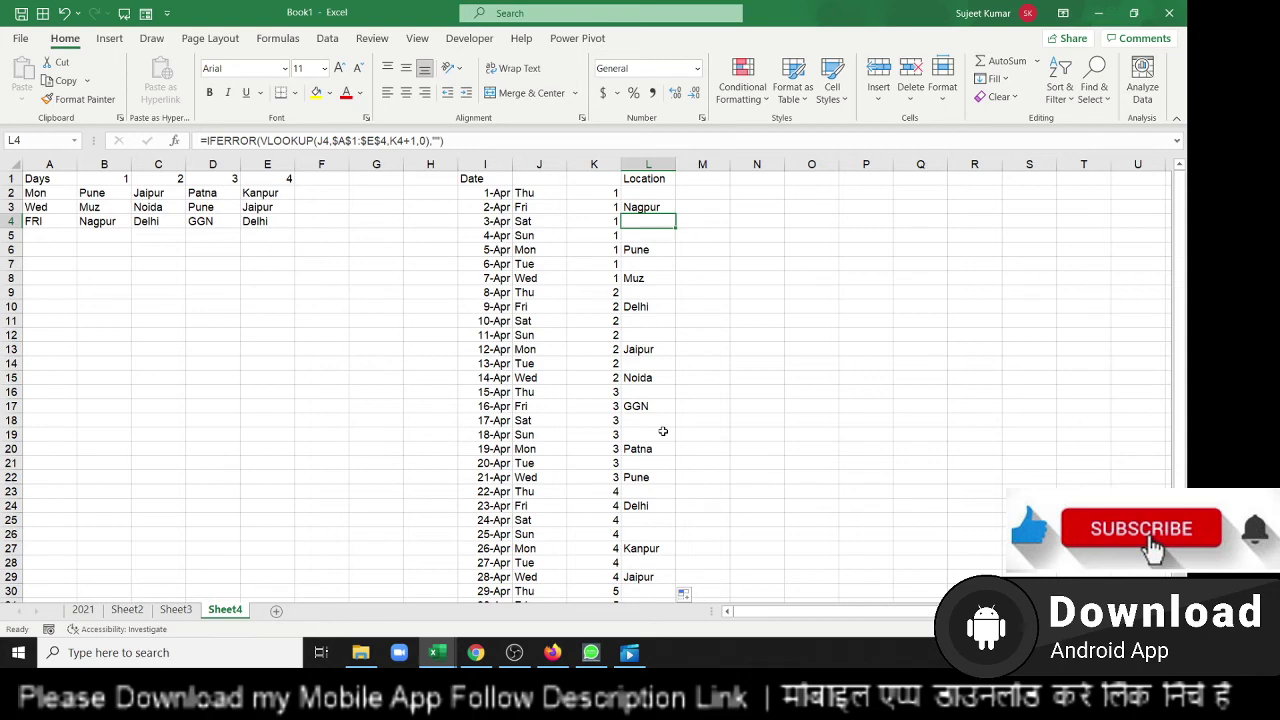
{"action": "key", "text": "super+d"}
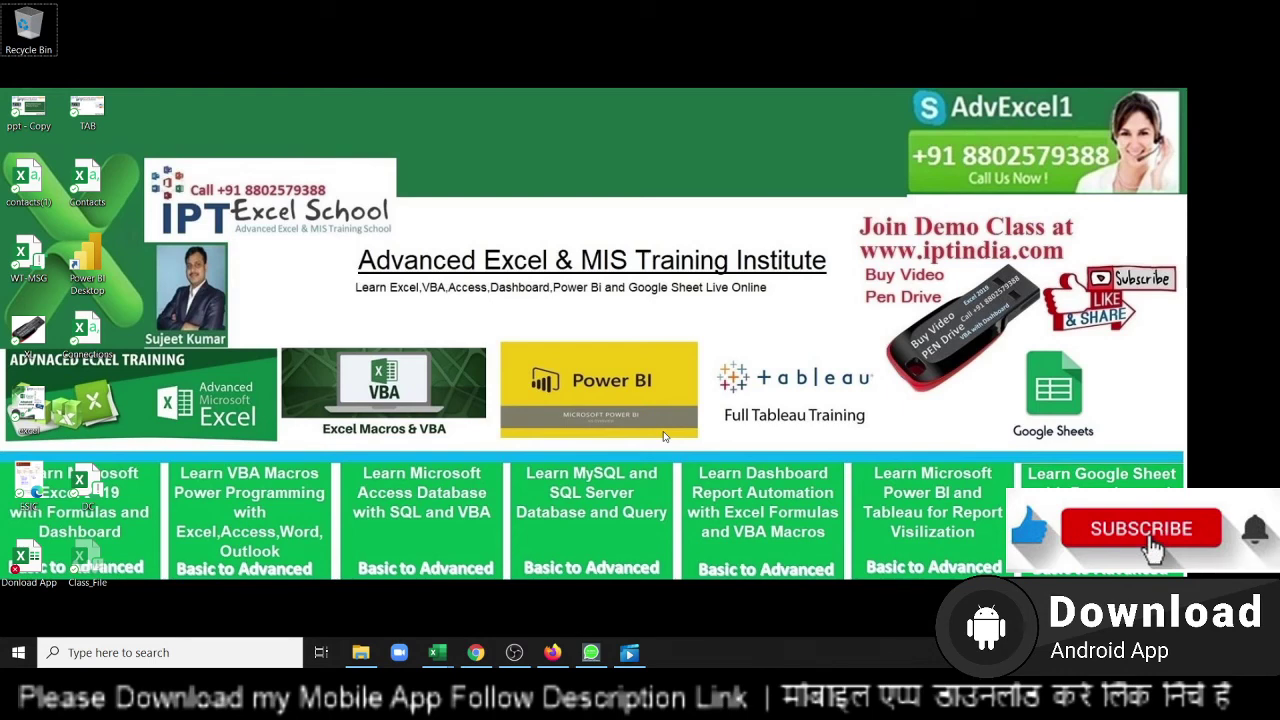
Open the EXCEL MIS TRAINING app's Play Store page in a new Chrome tab and select its title
{"action": "left_click", "coordinate": [476, 652]}
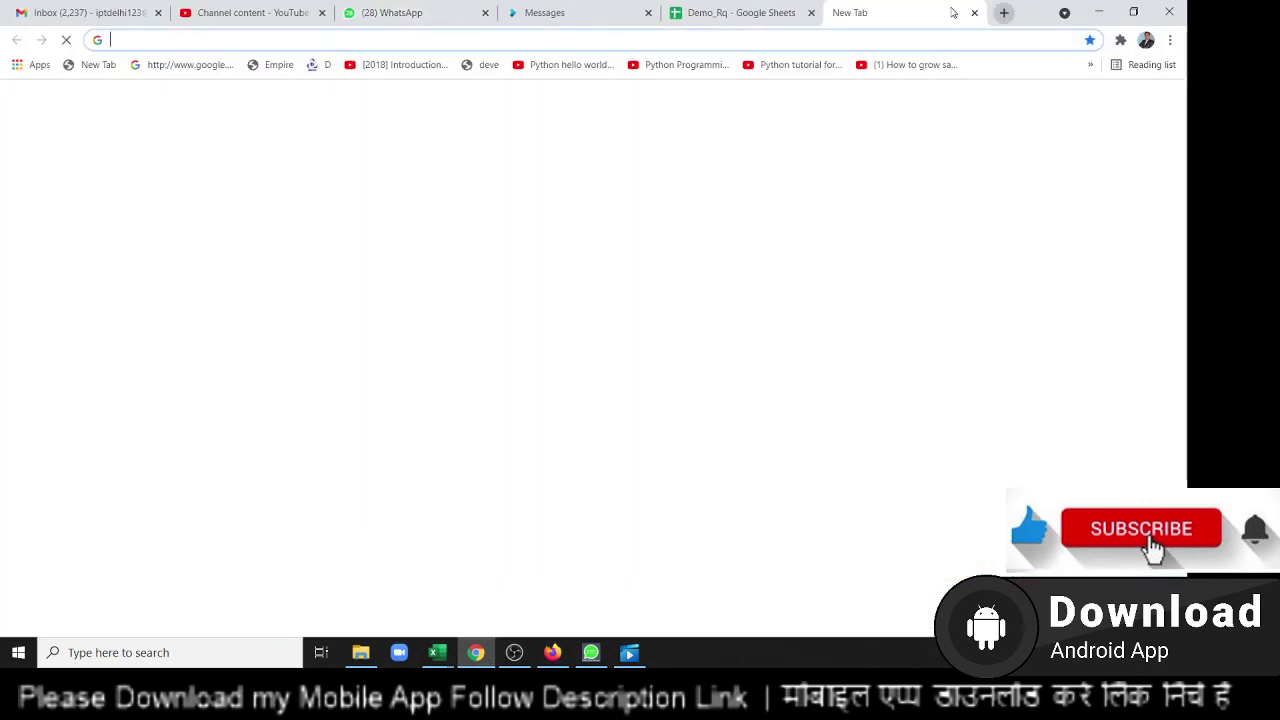
{"action": "left_click", "coordinate": [948, 12]}
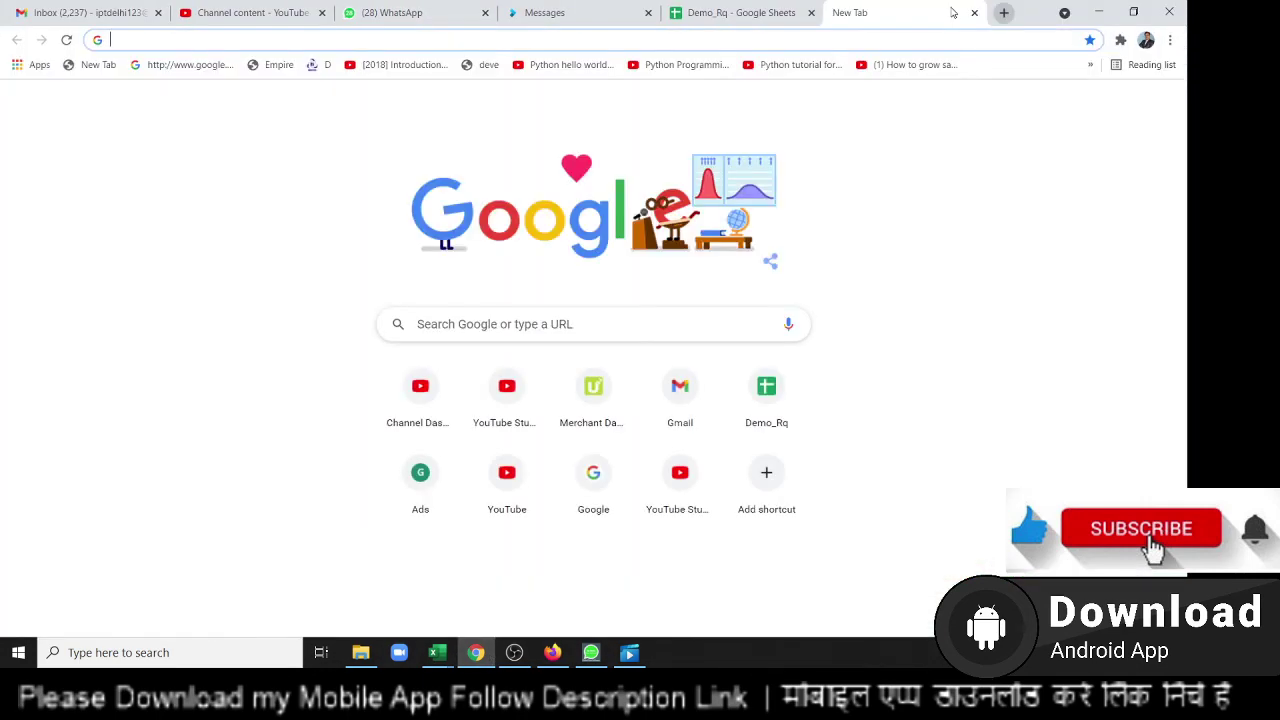
{"action": "key", "text": "ctrl+v"}
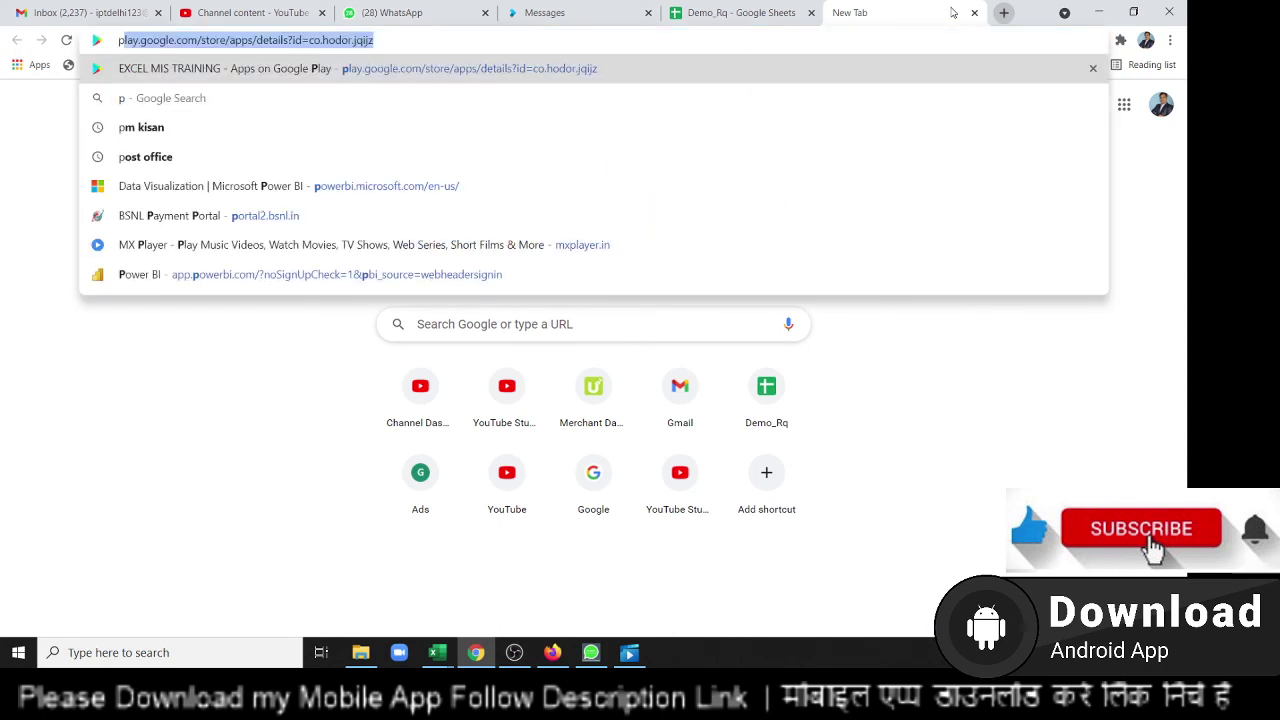
{"action": "key", "text": "Return"}
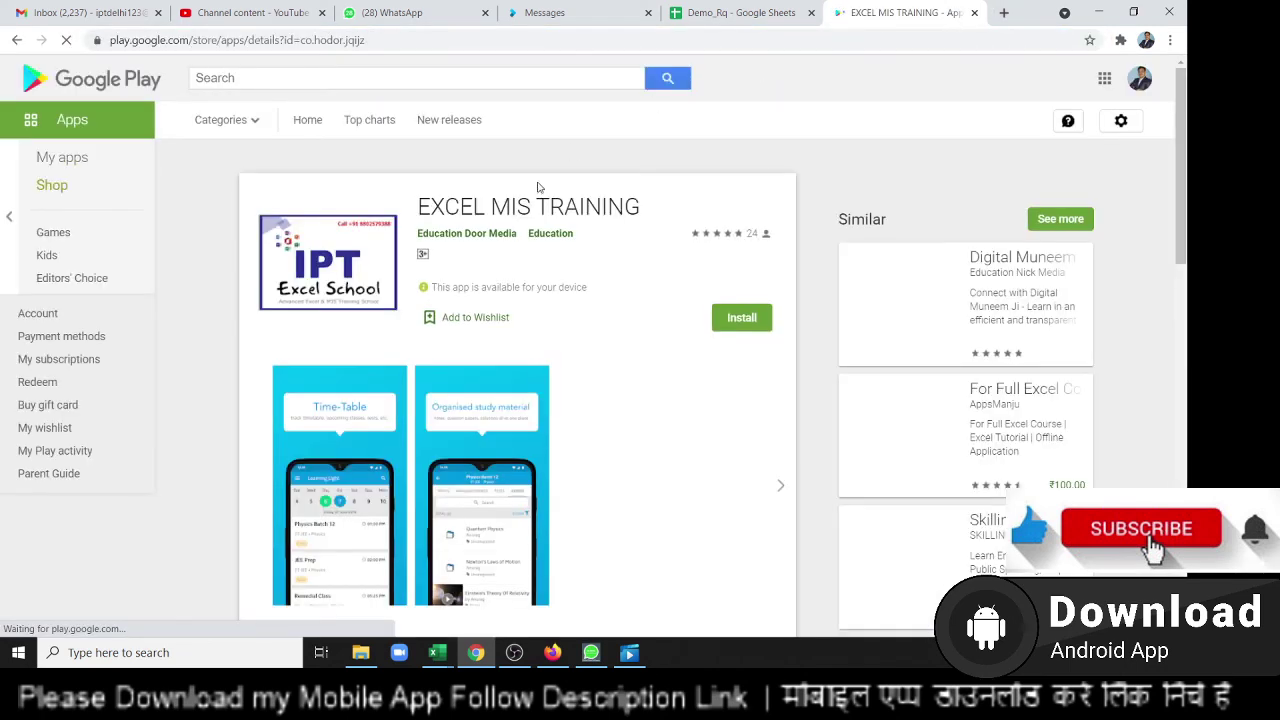
{"action": "double_click", "coordinate": [451, 206]}
{"action": "triple_click", "coordinate": [451, 206]}
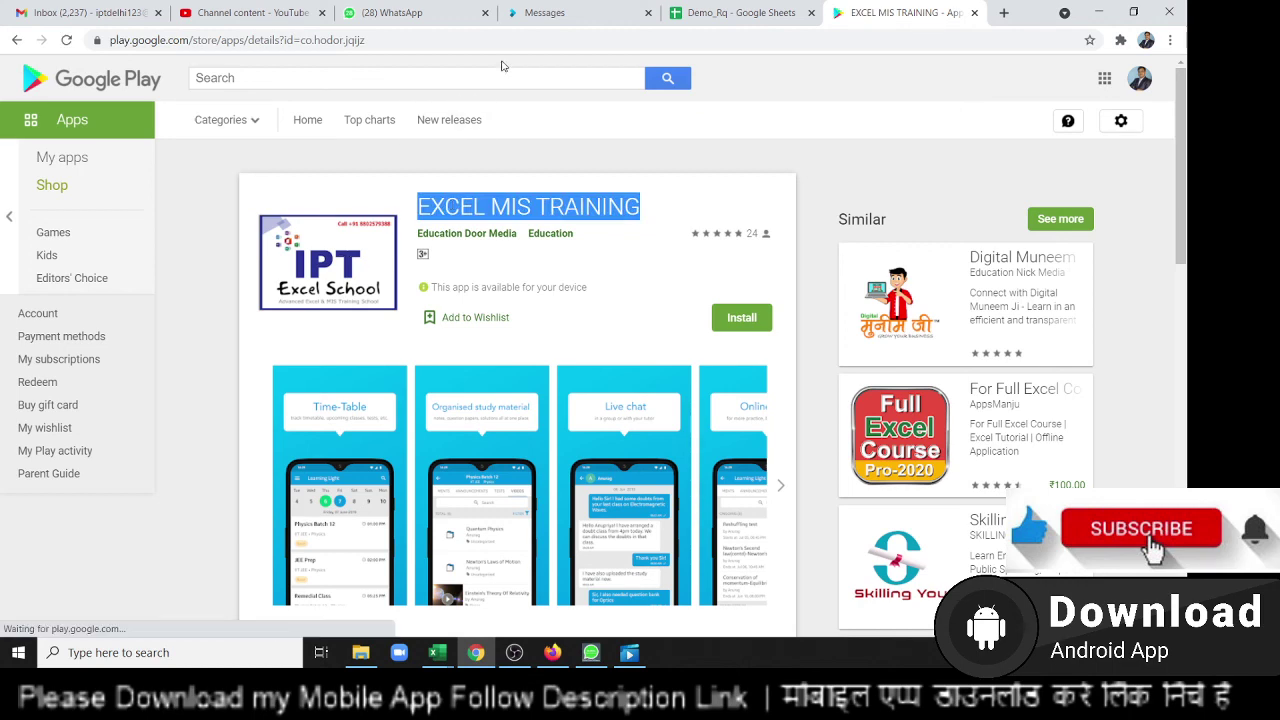
Browse the Classplus Store page's stats and course listings, then minimise the browser
{"action": "left_click", "coordinate": [534, 27]}
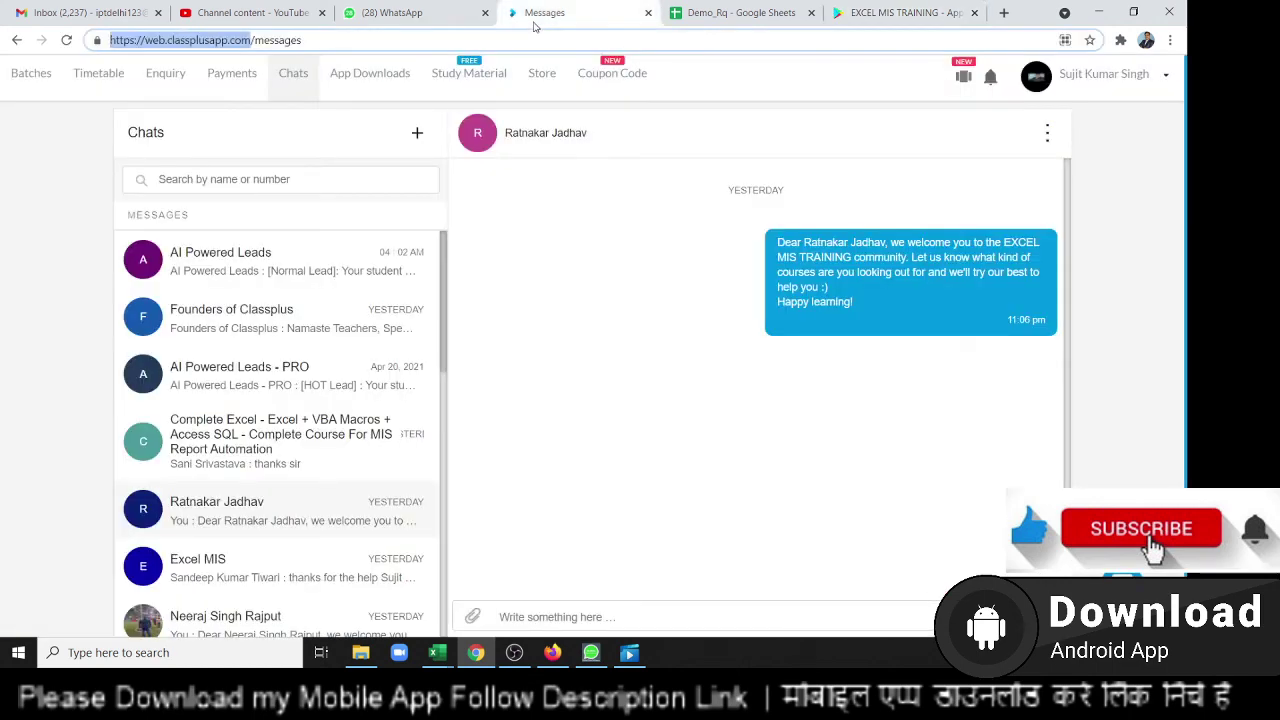
{"action": "left_click", "coordinate": [294, 95]}
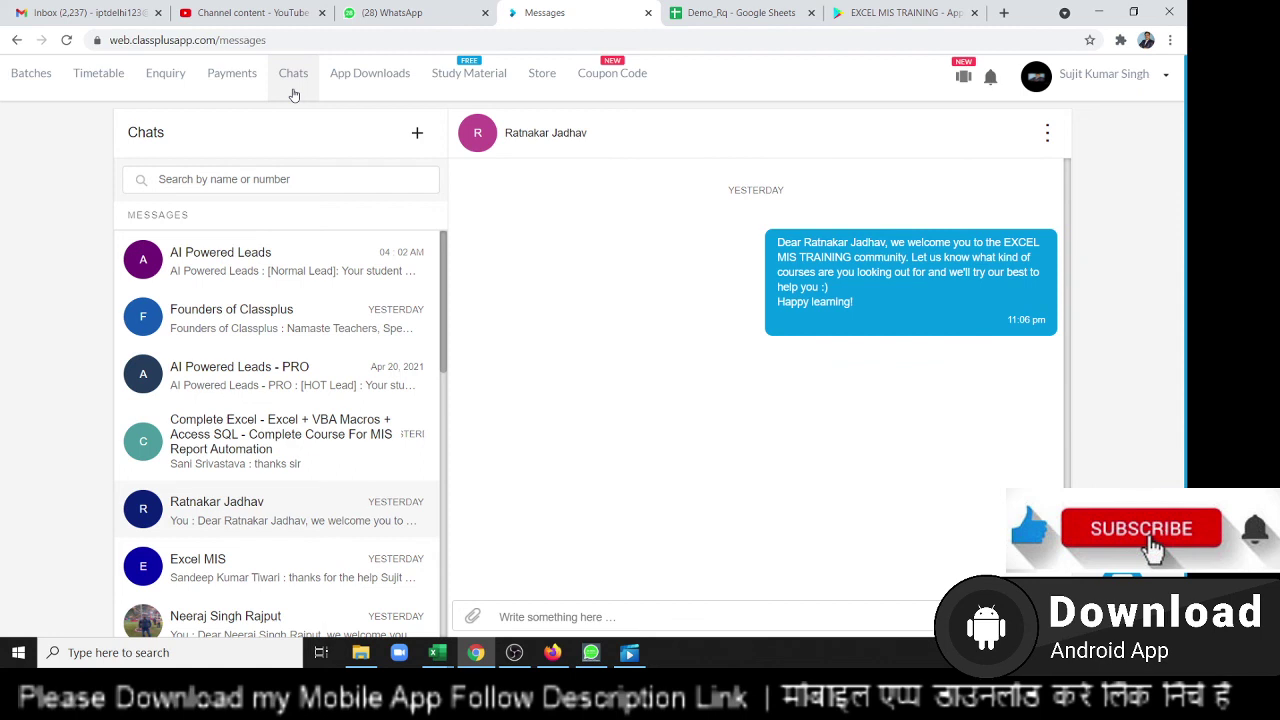
{"action": "left_click", "coordinate": [540, 88]}
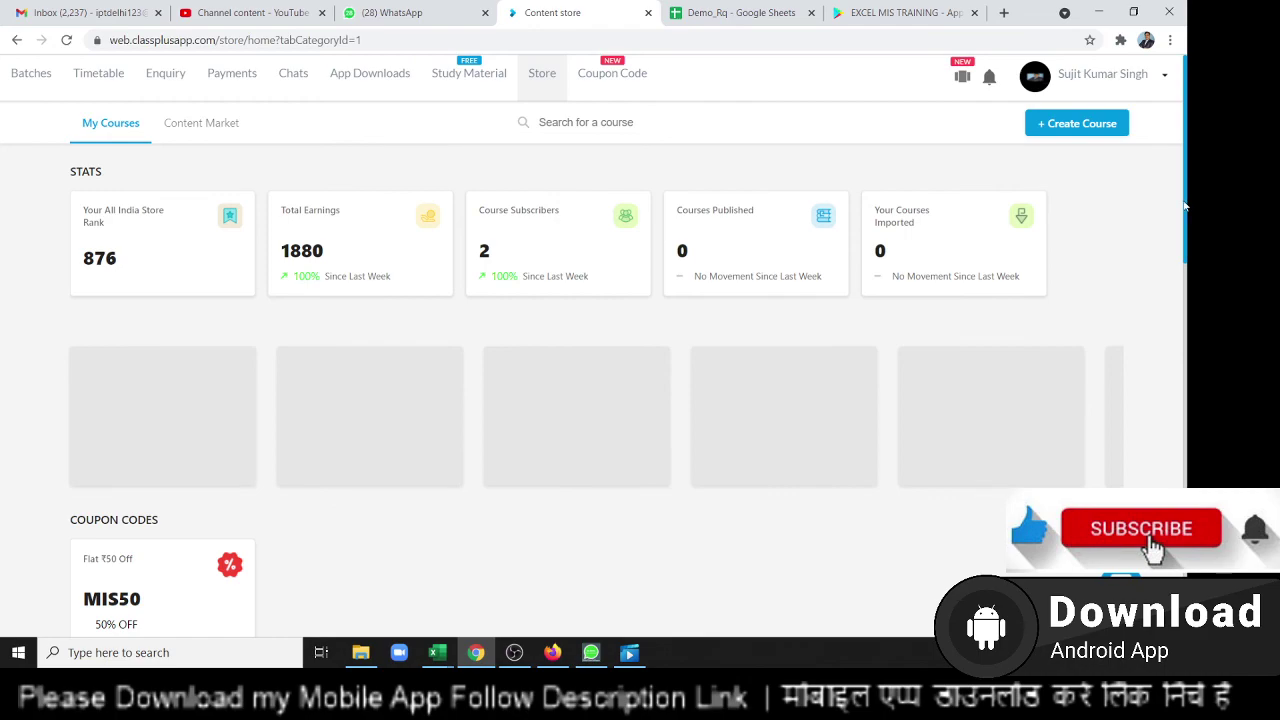
{"action": "mouse_move", "coordinate": [1184, 206]}
{"action": "left_mouse_down"}
{"action": "mouse_move", "coordinate": [1182, 580]}
{"action": "mouse_move", "coordinate": [1172, 135]}
{"action": "left_mouse_up"}
{"action": "left_click", "coordinate": [1095, 15]}
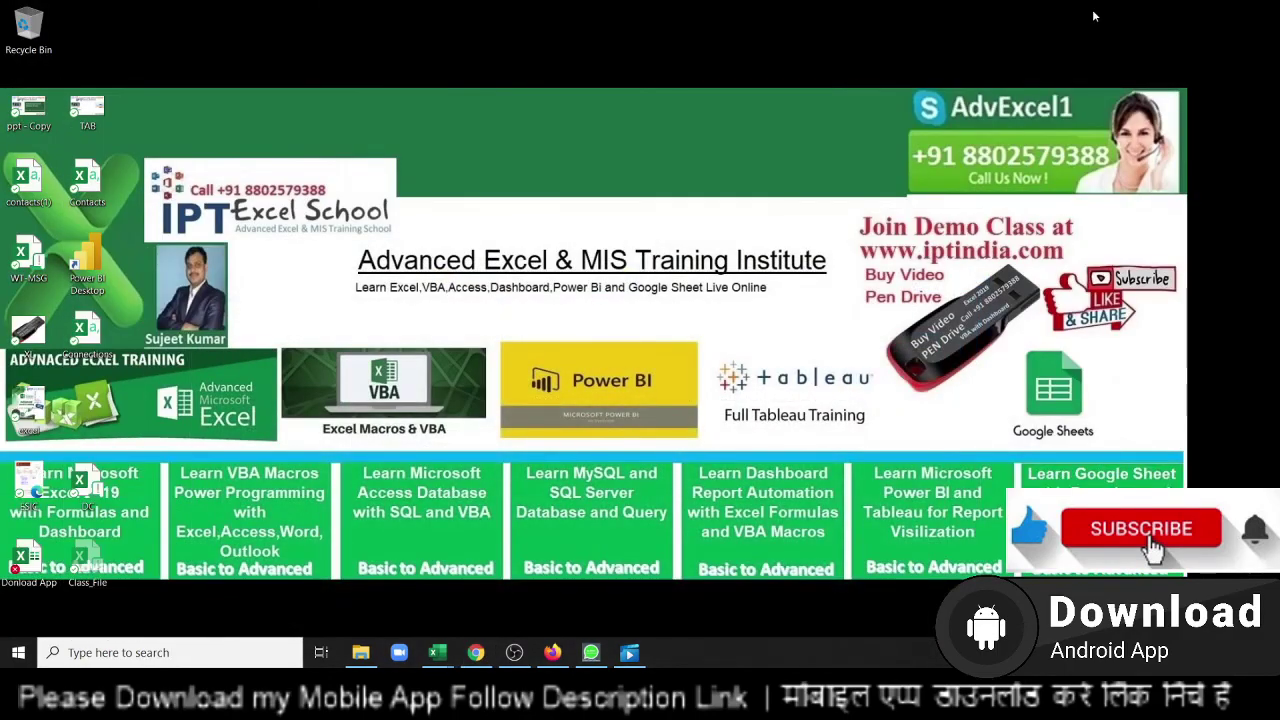